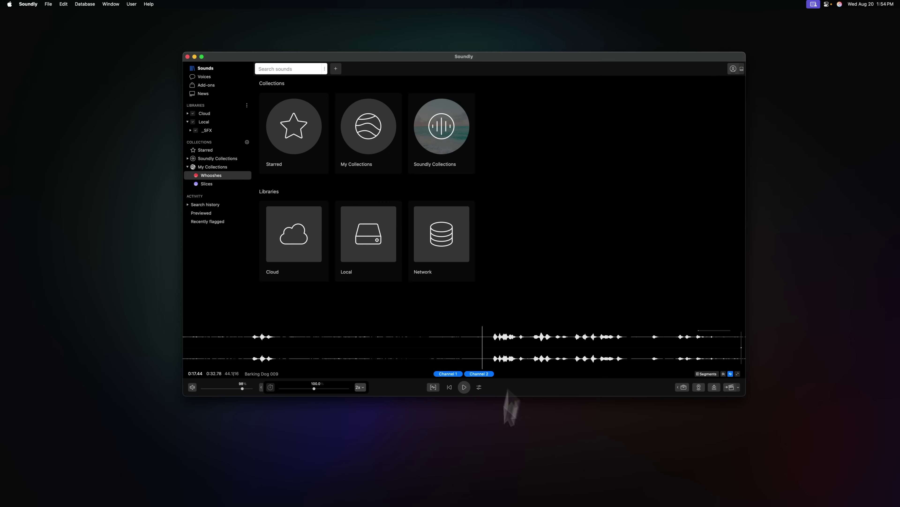
- Search This Mac in Finder for 'low rumble' and browse the 48 audio results
{"action": "left_click", "coordinate": [277, 499]}
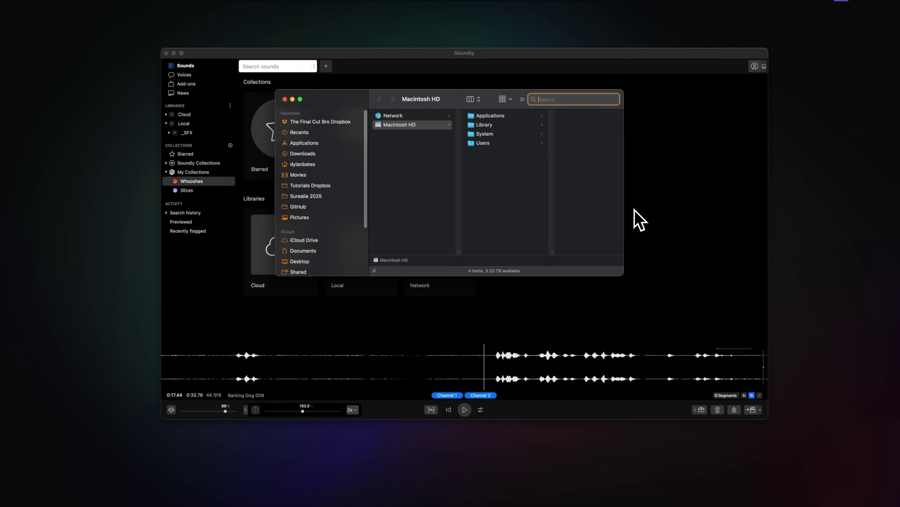
{"action": "type", "text": "low rumble"}
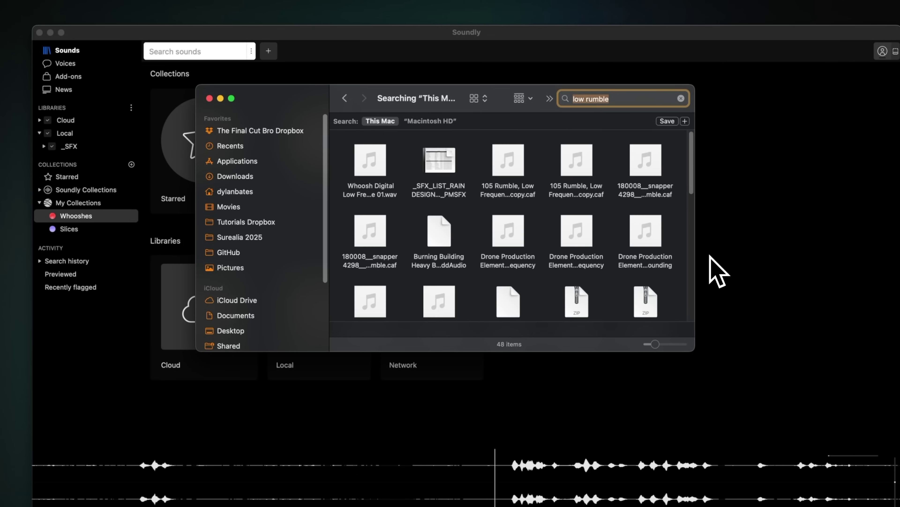
{"action": "scroll", "coordinate": [513, 251], "scroll_direction": "down", "scroll_amount": 5}
{"action": "scroll", "coordinate": [553, 256], "scroll_direction": "up", "scroll_amount": 5}
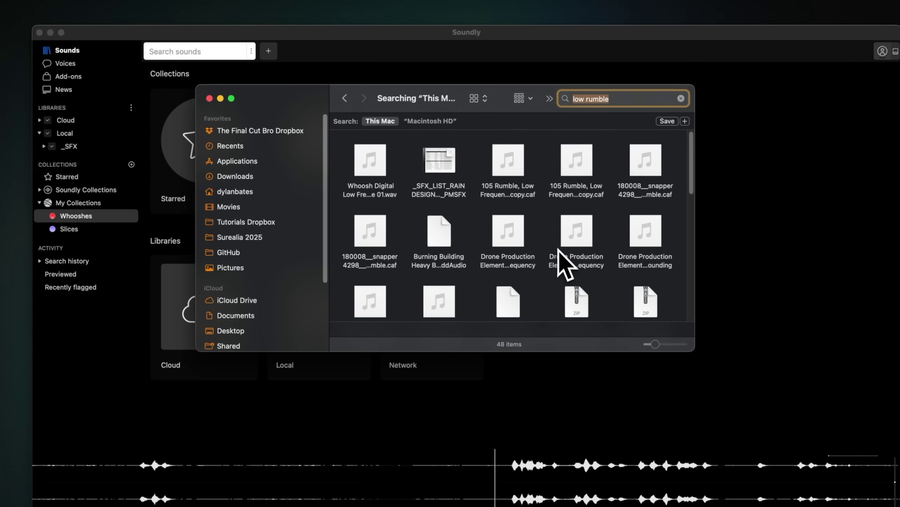
{"action": "scroll", "coordinate": [525, 234], "scroll_direction": "down", "scroll_amount": 5}
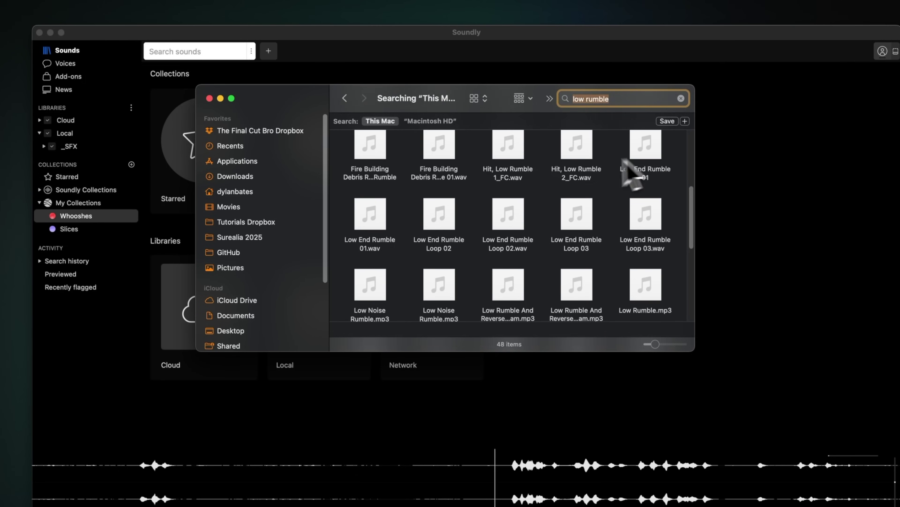
{"action": "scroll", "coordinate": [622, 160], "scroll_direction": "down", "scroll_amount": 5}
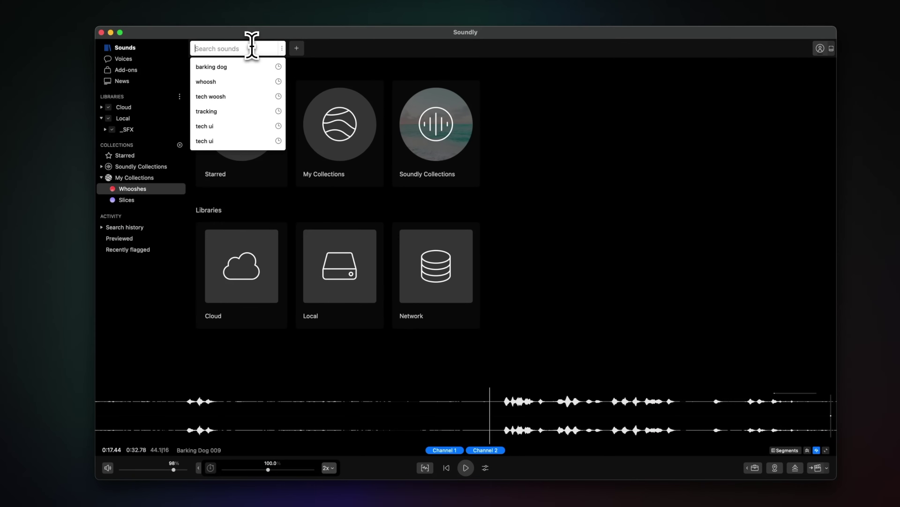
- Run the 'whoosh' search and audition results from Whoosh by 2 down to Whoosh by 5
{"action": "key", "text": "Return"}
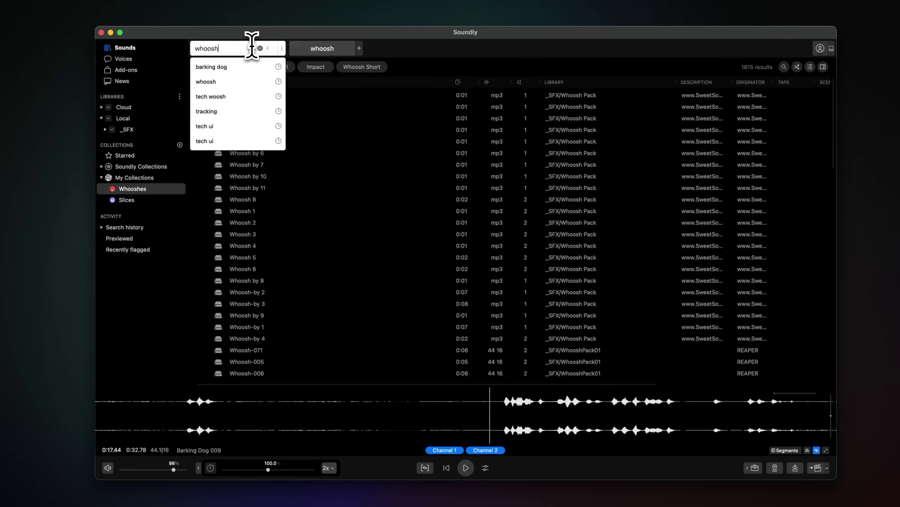
{"action": "key", "text": "Escape"}
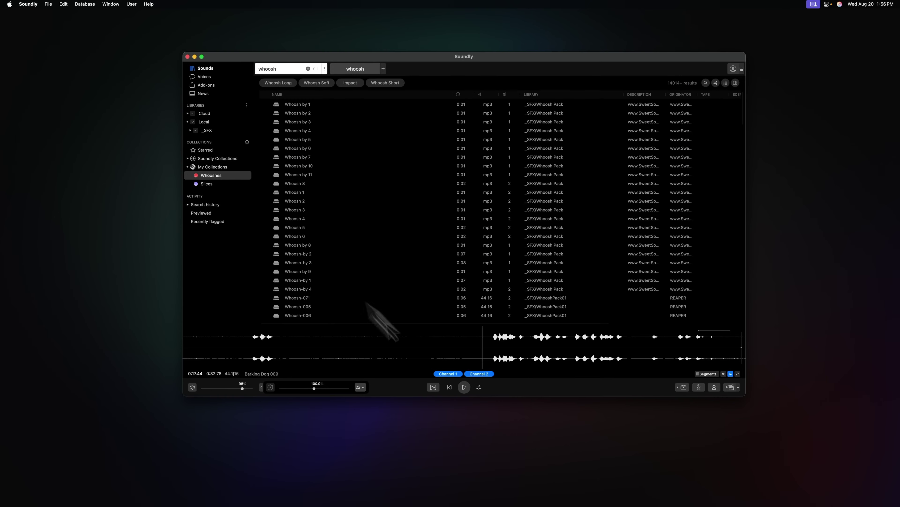
{"action": "left_click", "coordinate": [323, 113]}
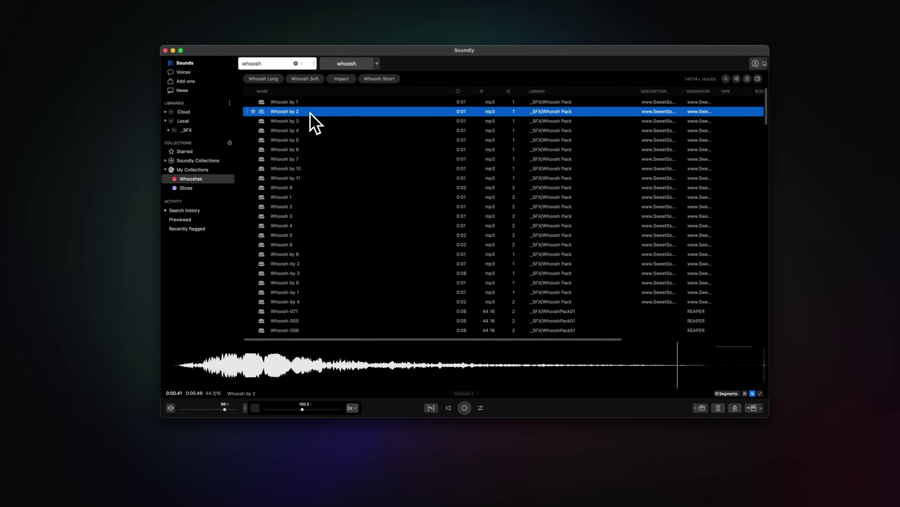
{"action": "key", "text": "Down"}
{"action": "key", "text": "Down"}
{"action": "key", "text": "Down"}
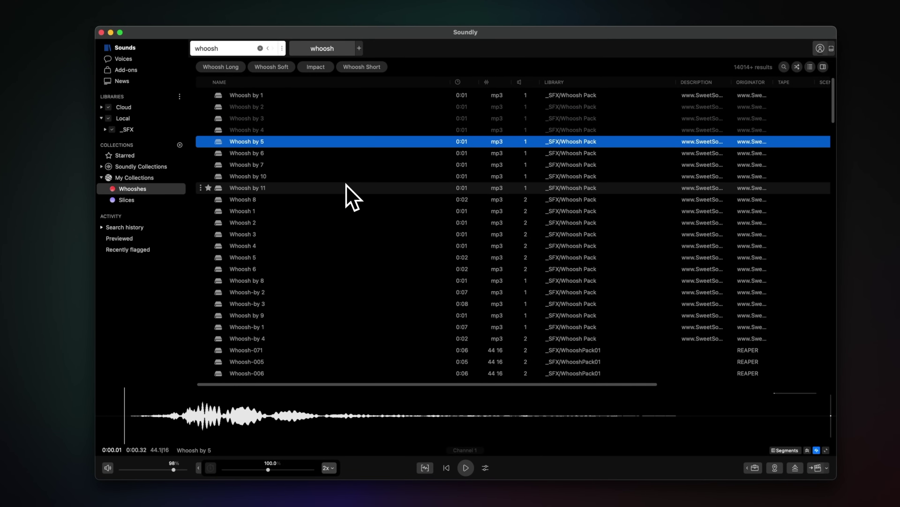
{"action": "scroll", "coordinate": [351, 196], "scroll_direction": "down", "scroll_amount": 10}
{"action": "scroll", "coordinate": [366, 204], "scroll_direction": "up", "scroll_amount": 12}
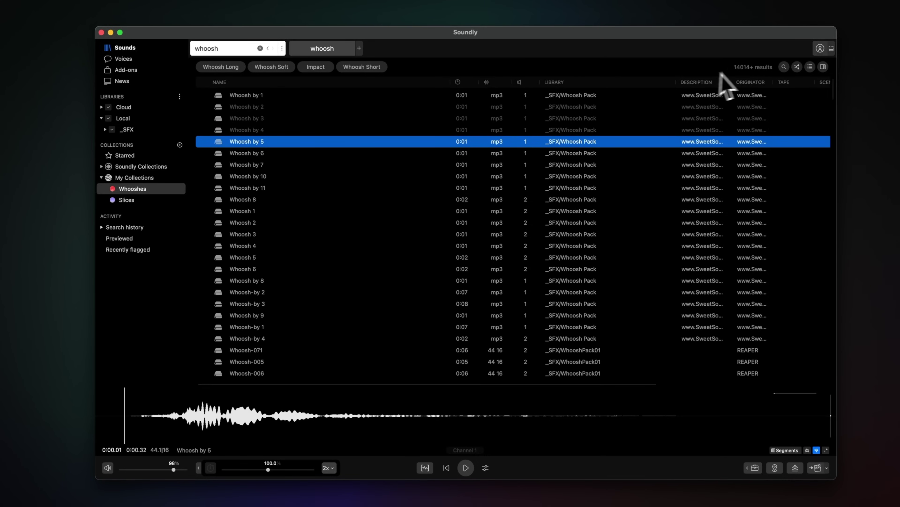
- Filter the whoosh results by 'low' and audition the low whooshes, starting with Low, Short 01
{"action": "type", "text": "low"}
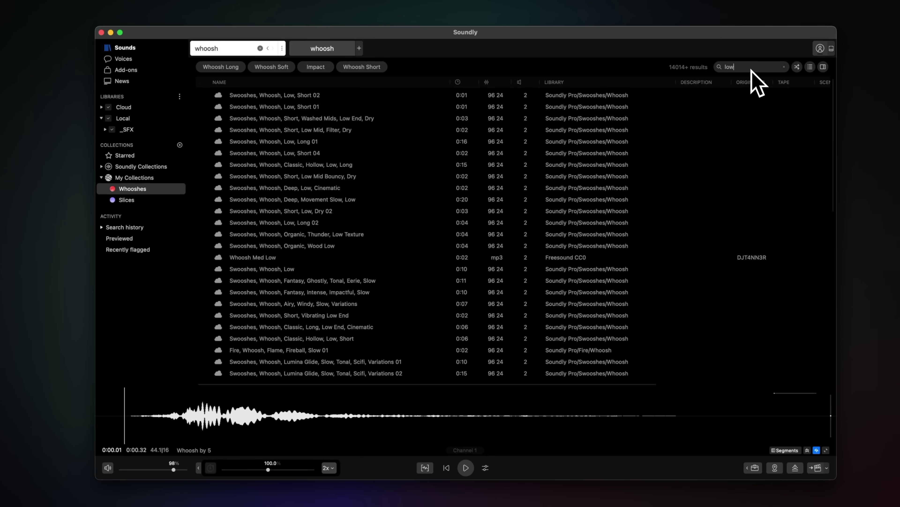
{"action": "left_click", "coordinate": [311, 95]}
{"action": "left_click", "coordinate": [306, 107]}
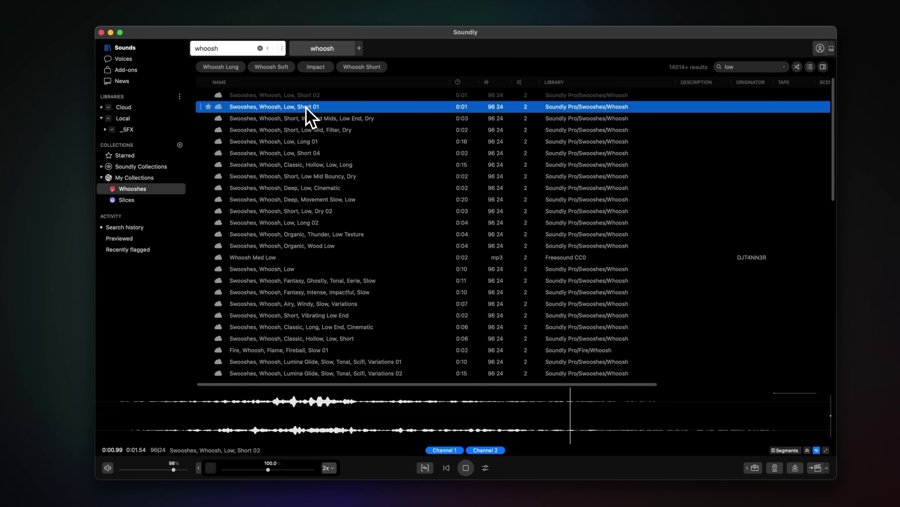
{"action": "key", "text": "Down"}
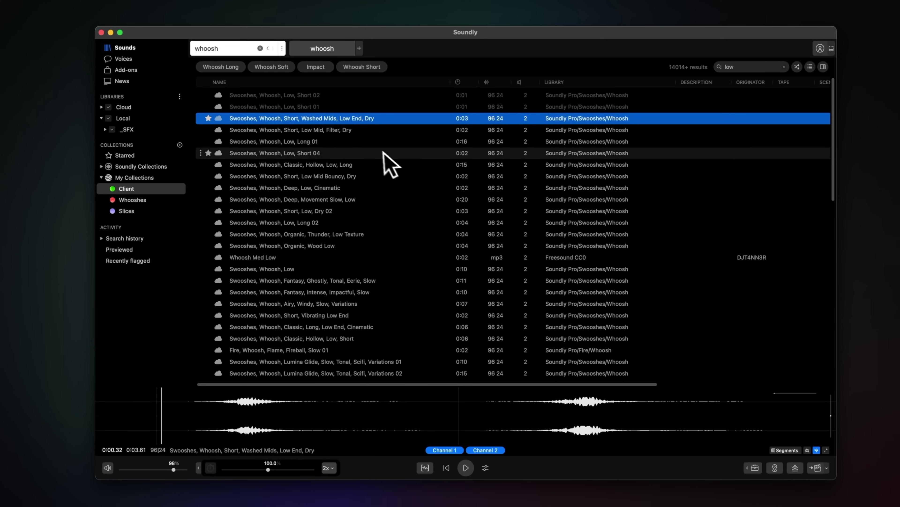
- Add Short Low Mid Filter Dry, Swooshes Whoosh Low, and Airy Windy Slow Variations to Client, then view it
{"action": "left_click", "coordinate": [315, 133]}
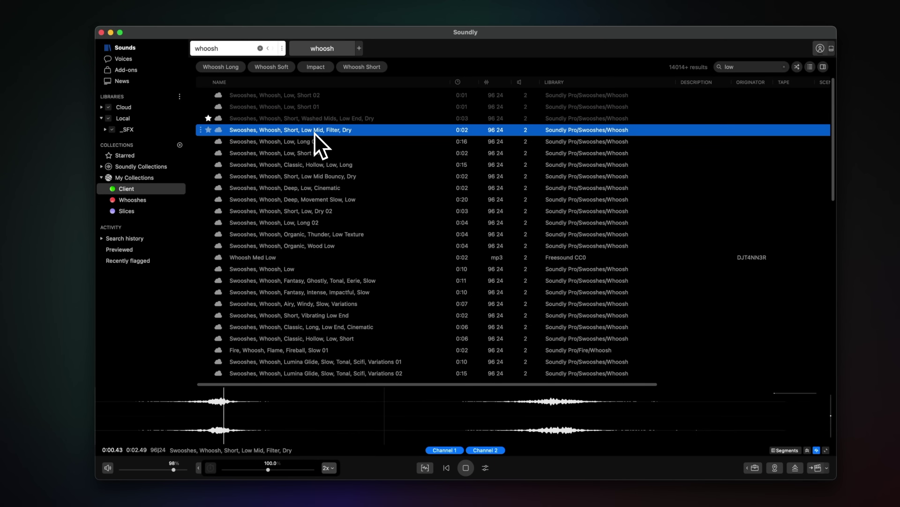
{"action": "key", "text": "c"}
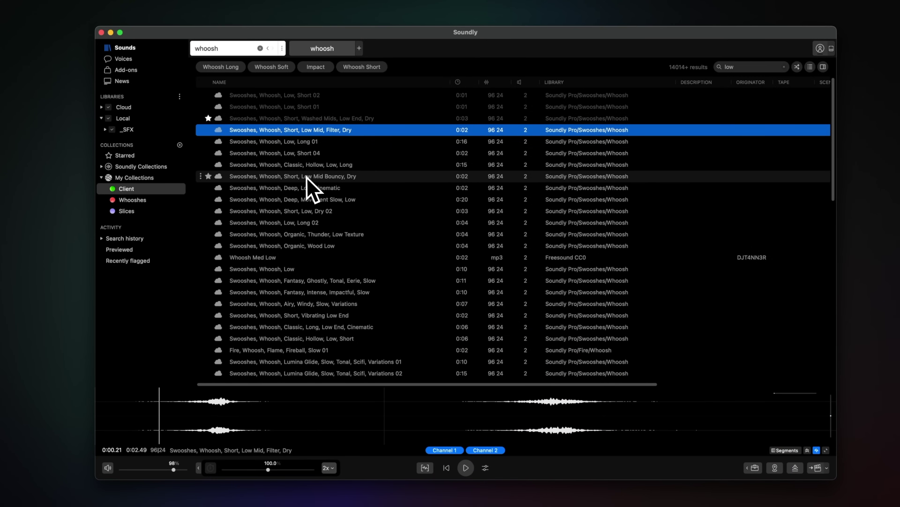
{"action": "scroll", "coordinate": [307, 196], "scroll_direction": "down", "scroll_amount": 3}
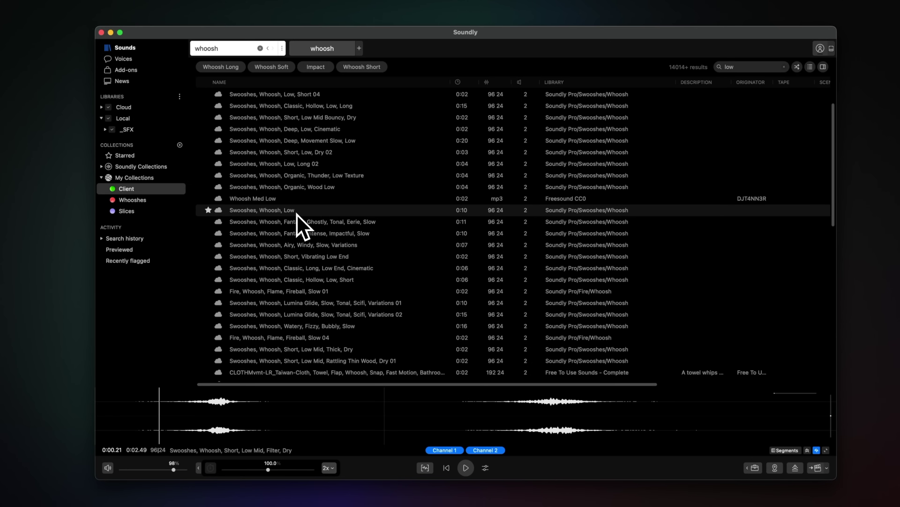
{"action": "left_click", "coordinate": [297, 211]}
{"action": "key", "text": "c"}
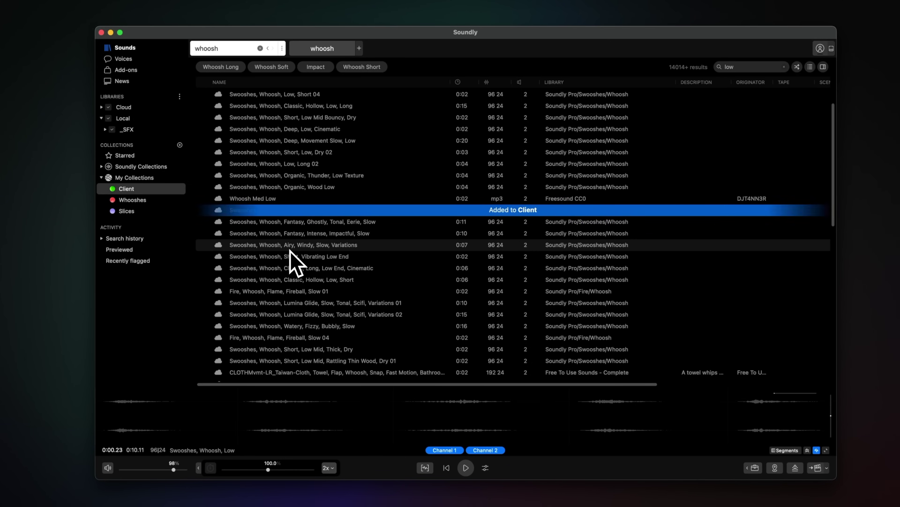
{"action": "left_click", "coordinate": [297, 246]}
{"action": "key", "text": "c"}
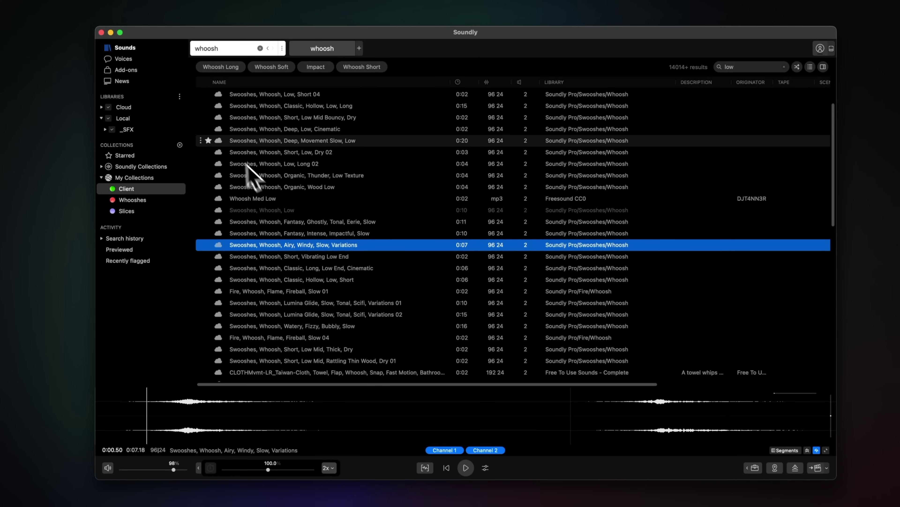
{"action": "left_click", "coordinate": [122, 192]}
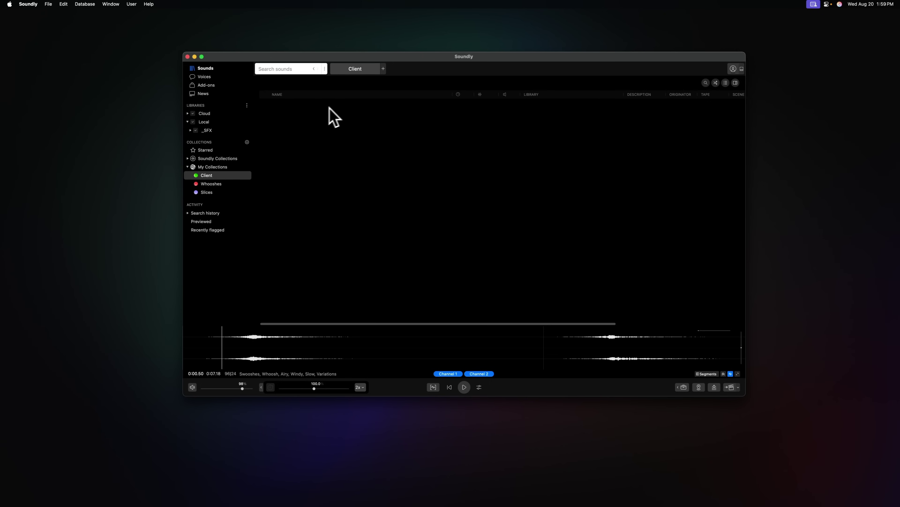
- Dock Soundly as a bottom bar beneath Final Cut Pro's space title-sequence timeline
{"action": "left_click", "coordinate": [743, 70]}
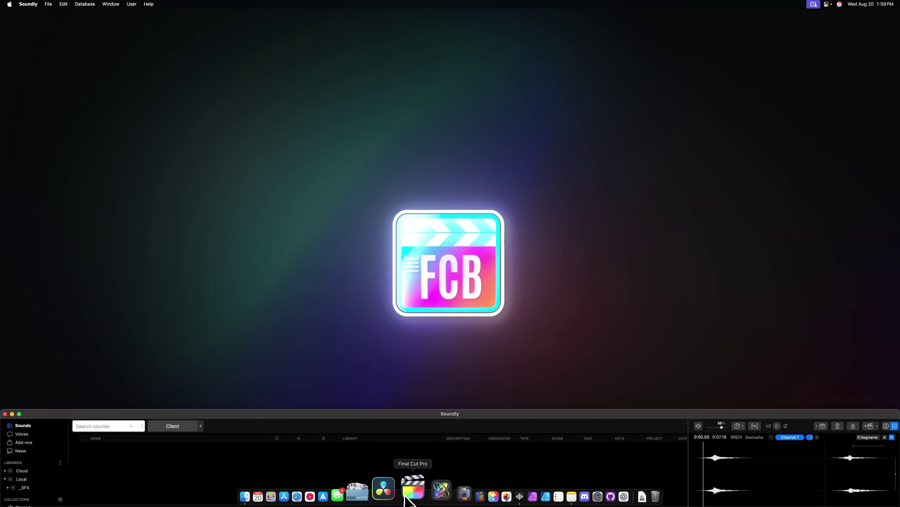
{"action": "left_click", "coordinate": [411, 492]}
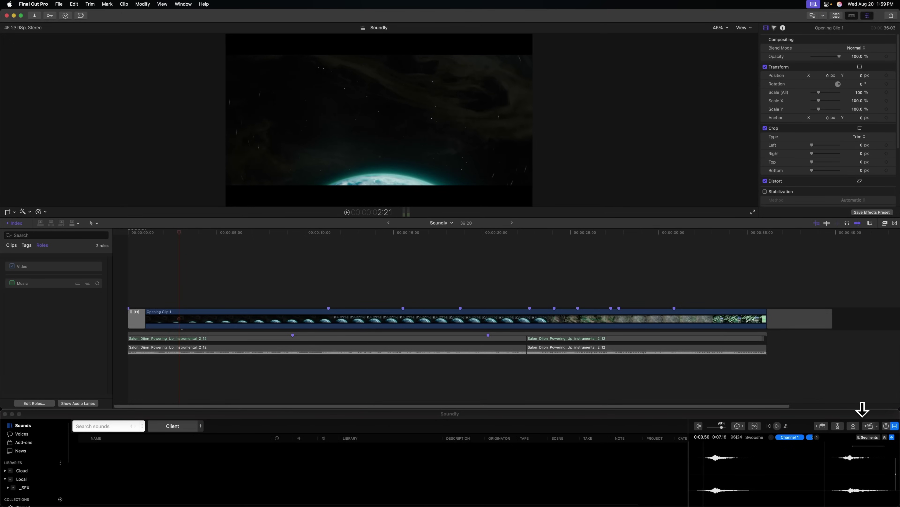
{"action": "left_click", "coordinate": [340, 418]}
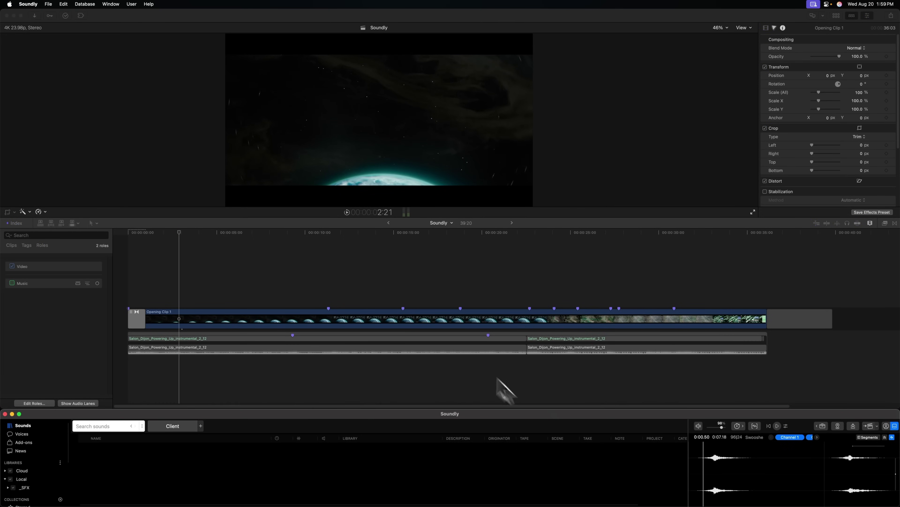
{"action": "left_click", "coordinate": [262, 238]}
{"action": "left_click", "coordinate": [276, 423]}
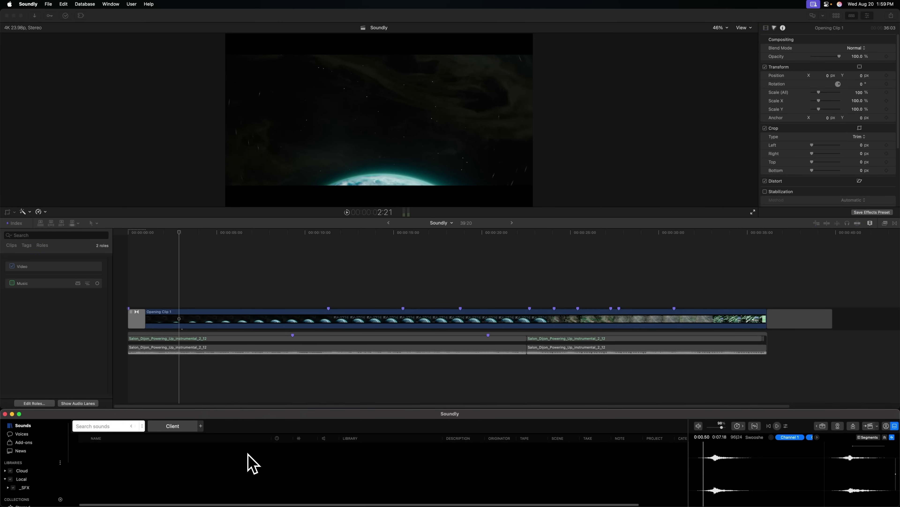
{"action": "left_click", "coordinate": [90, 426]}
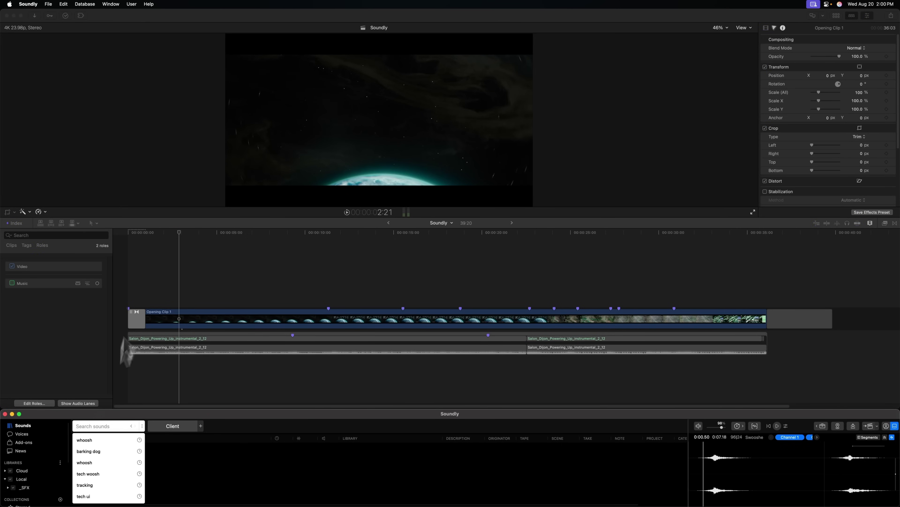
- Search Soundly for 'deep rumble' and preview Drone Ominous Dark Deep Rumble 02
{"action": "left_click", "coordinate": [165, 239]}
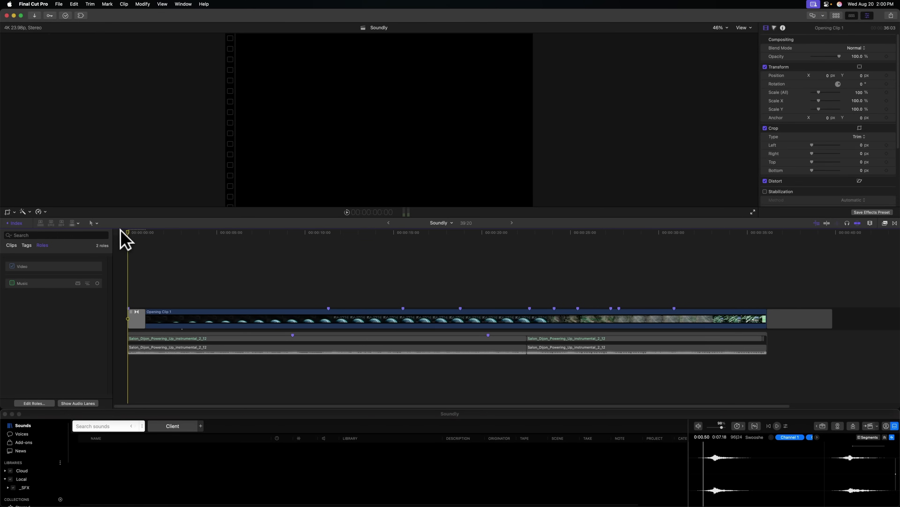
{"action": "left_click", "coordinate": [120, 235]}
{"action": "left_click", "coordinate": [157, 413]}
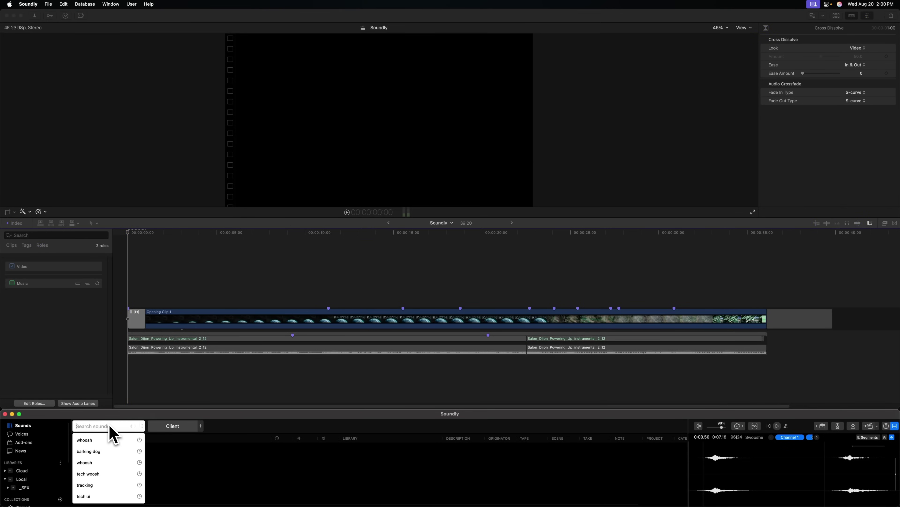
{"action": "type", "text": "p rumble"}
{"action": "key", "text": "Return"}
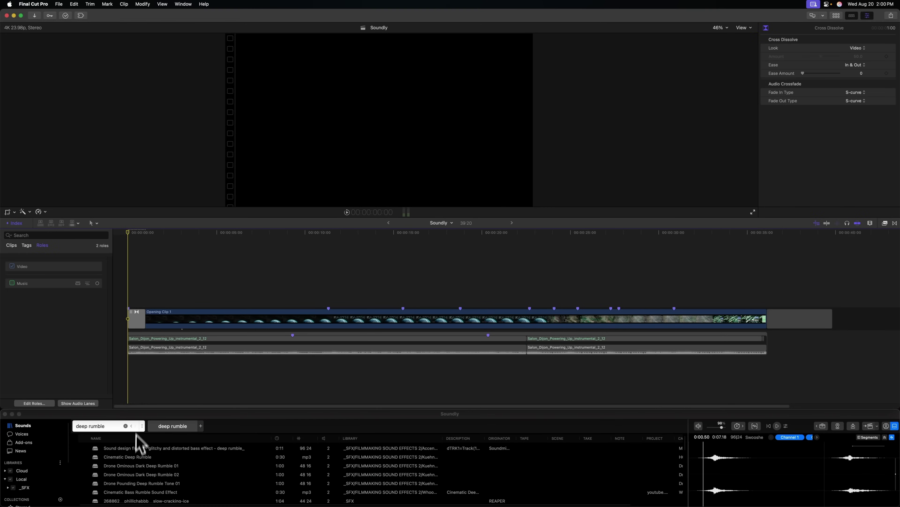
{"action": "left_click", "coordinate": [135, 473]}
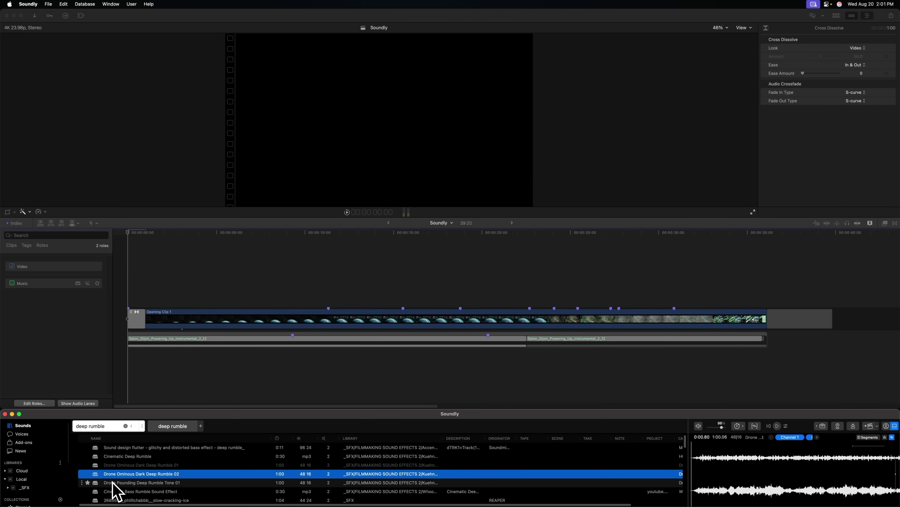
- Place Drone Ominous Dark Deep Rumble 02 under Opening Clip 1 at the sequence start
{"action": "left_click_drag", "start_coordinate": [115, 476], "coordinate": [179, 459]}
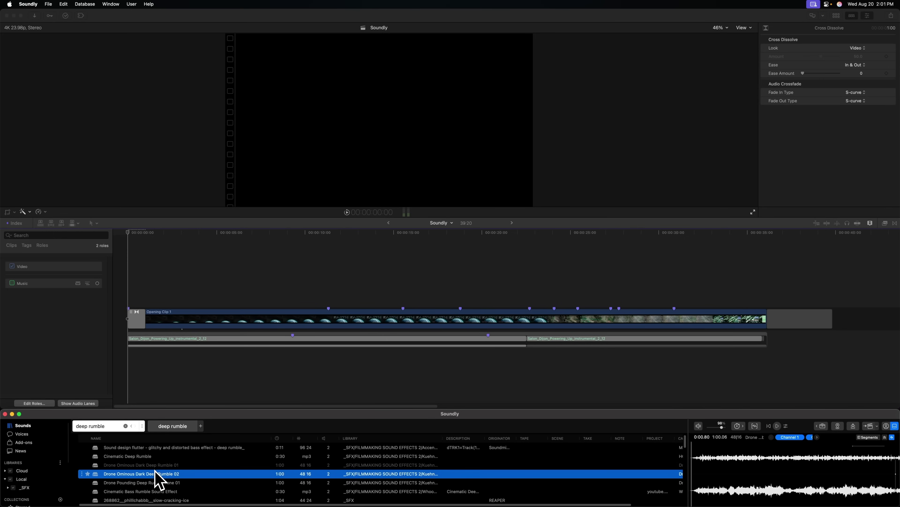
{"action": "left_click_drag", "start_coordinate": [261, 418], "coordinate": [131, 385]}
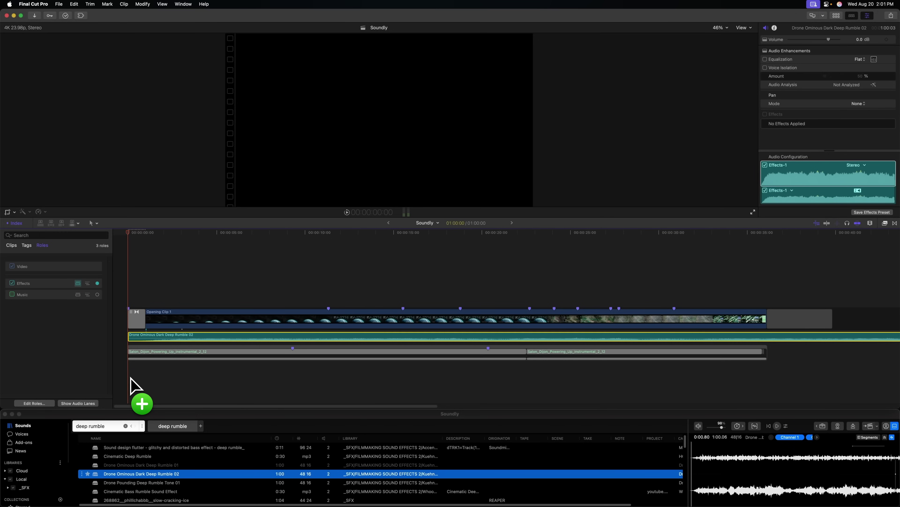
{"action": "left_click_drag", "start_coordinate": [131, 385], "coordinate": [131, 385]}
{"action": "left_click", "coordinate": [146, 237]}
- Play back the rumble, then search Soundly for 'bass drop' and load Bass Drop 25
{"action": "key", "text": "space"}
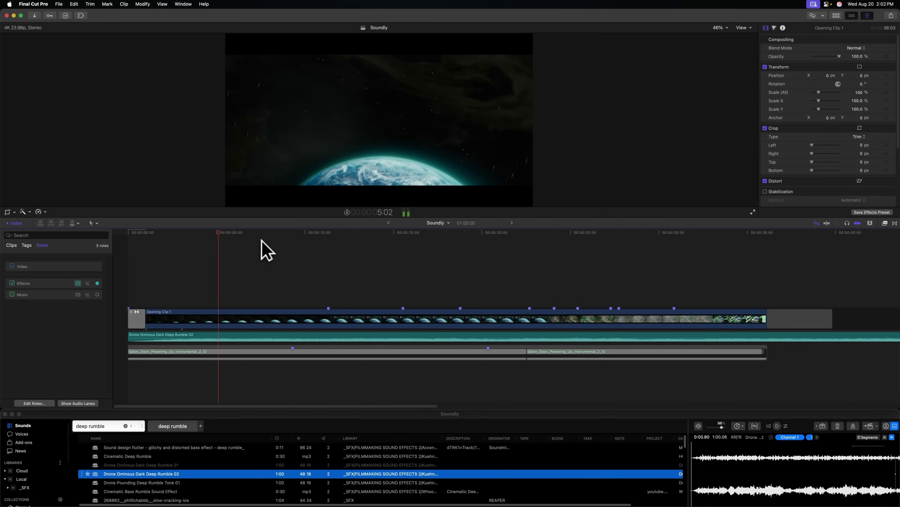
{"action": "key", "text": "space"}
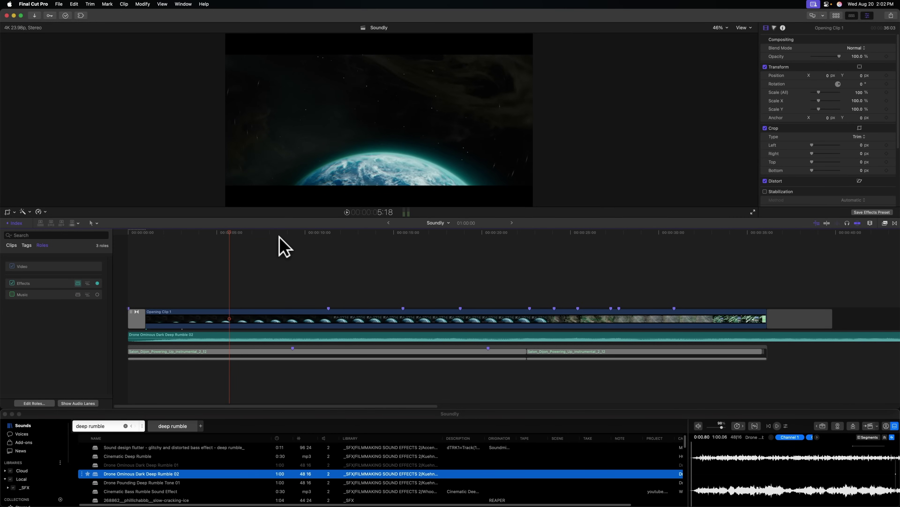
{"action": "left_click", "coordinate": [116, 425]}
{"action": "type", "text": "bass d"}
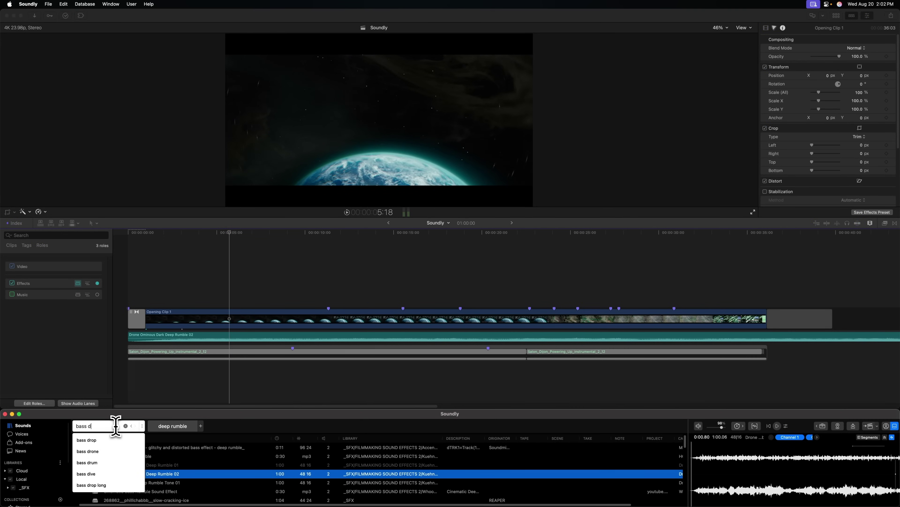
{"action": "type", "text": "rop"}
{"action": "key", "text": "Return"}
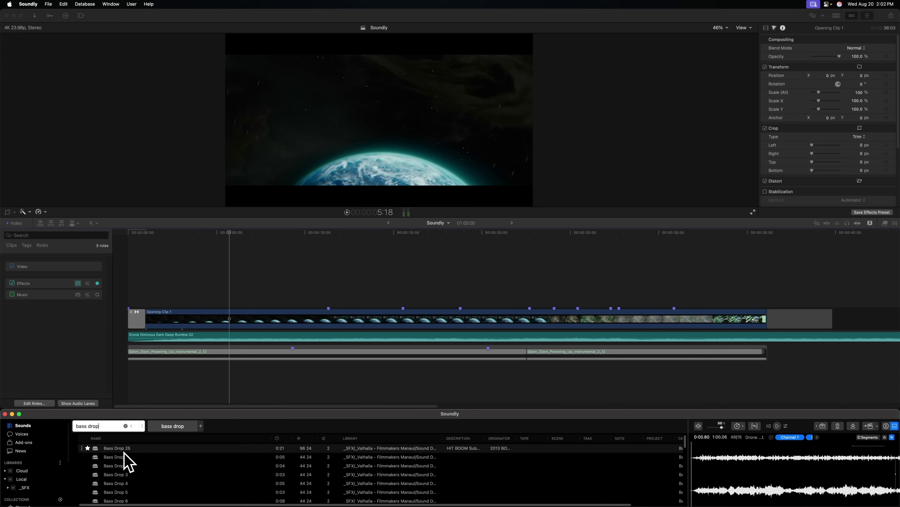
{"action": "left_click", "coordinate": [123, 451]}
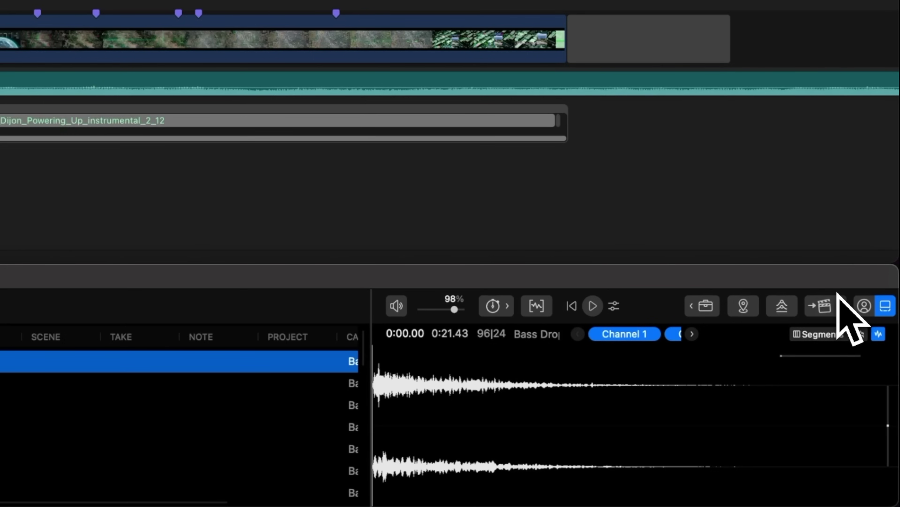
- Open the Send to Final Cut Pro options for Bass Drop 25
{"action": "left_click", "coordinate": [844, 314]}
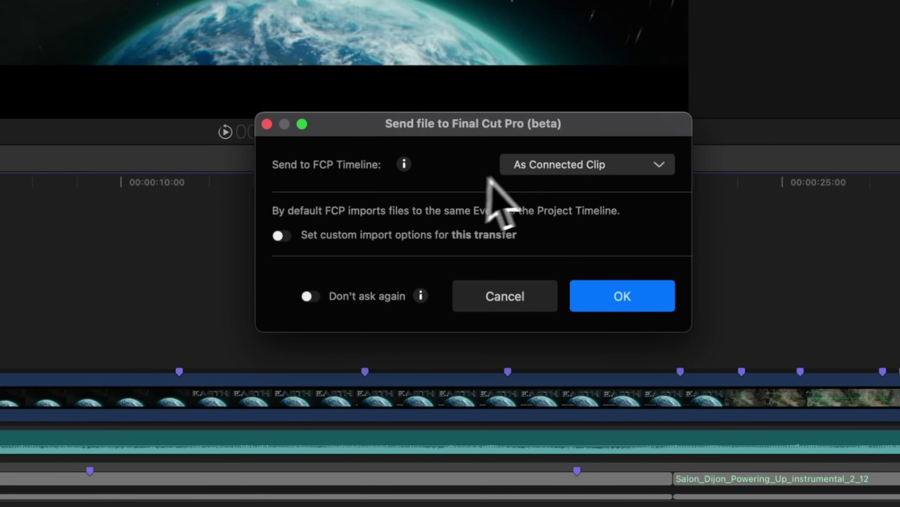
- Review send options, keeping connected clip placement, the Footage event and the Effects role
{"action": "left_click", "coordinate": [535, 167]}
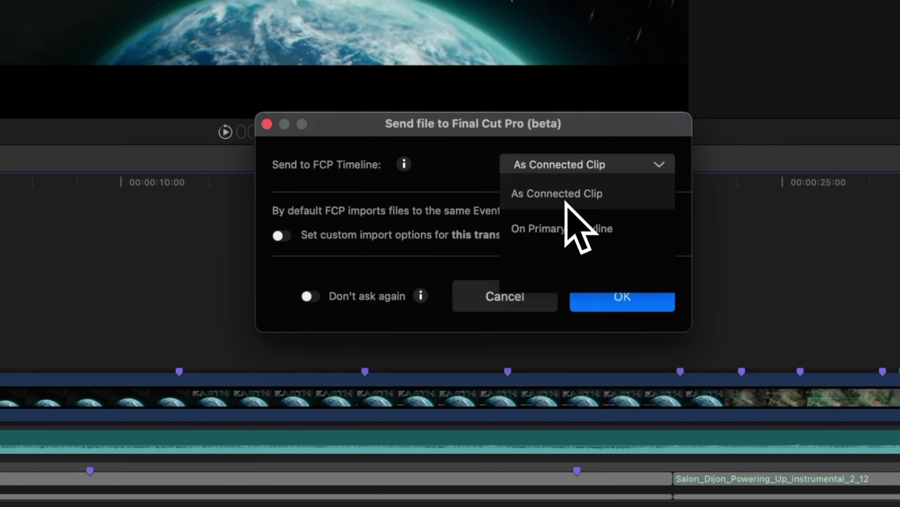
{"action": "left_click", "coordinate": [565, 201]}
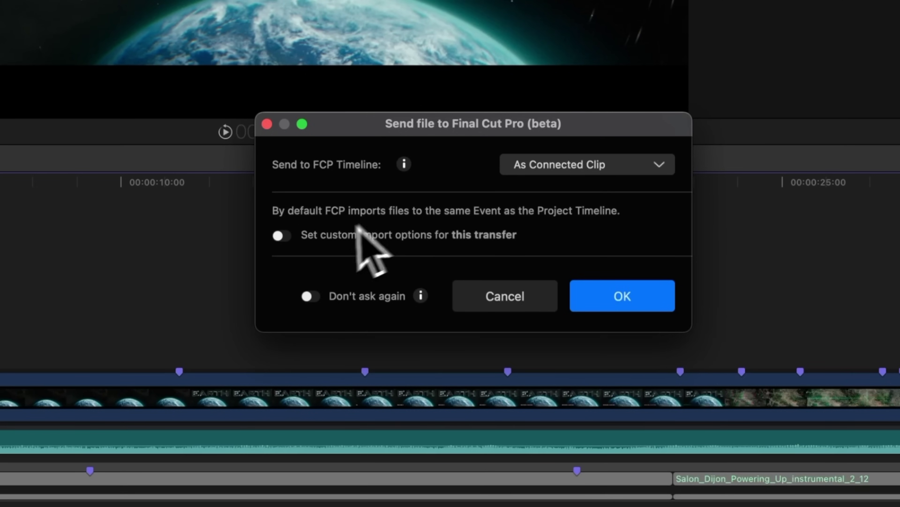
{"action": "left_click", "coordinate": [280, 235]}
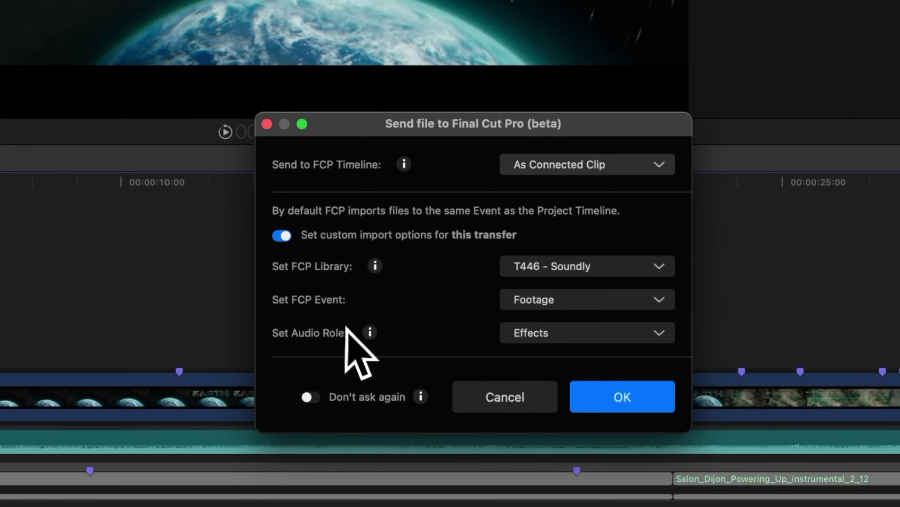
{"action": "left_click", "coordinate": [628, 267]}
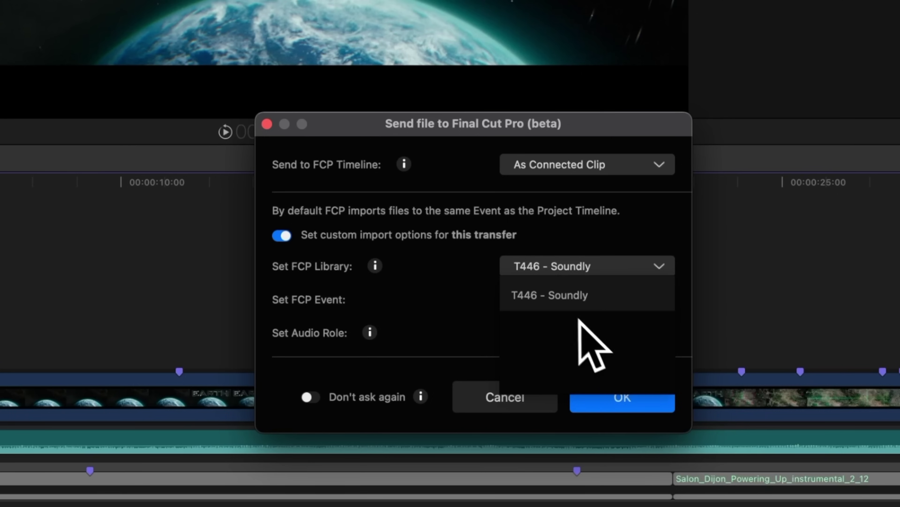
{"action": "left_click", "coordinate": [447, 298]}
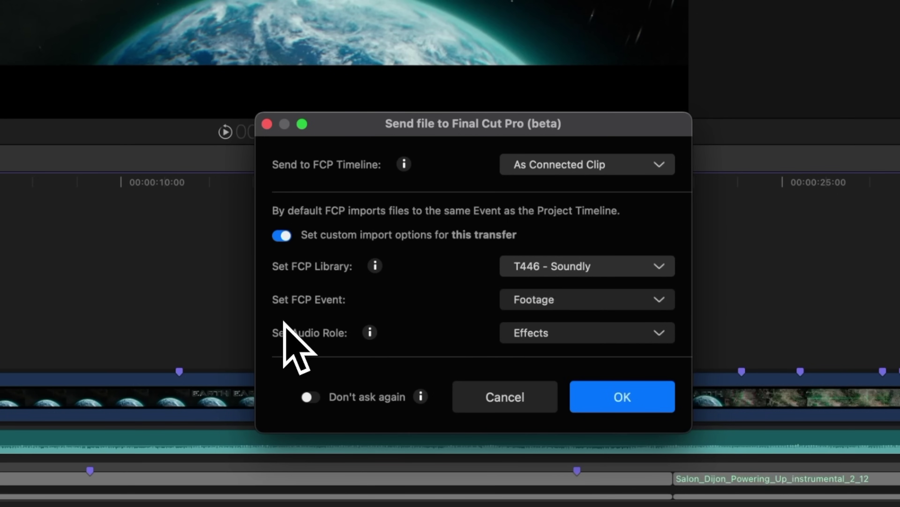
{"action": "left_click", "coordinate": [514, 301]}
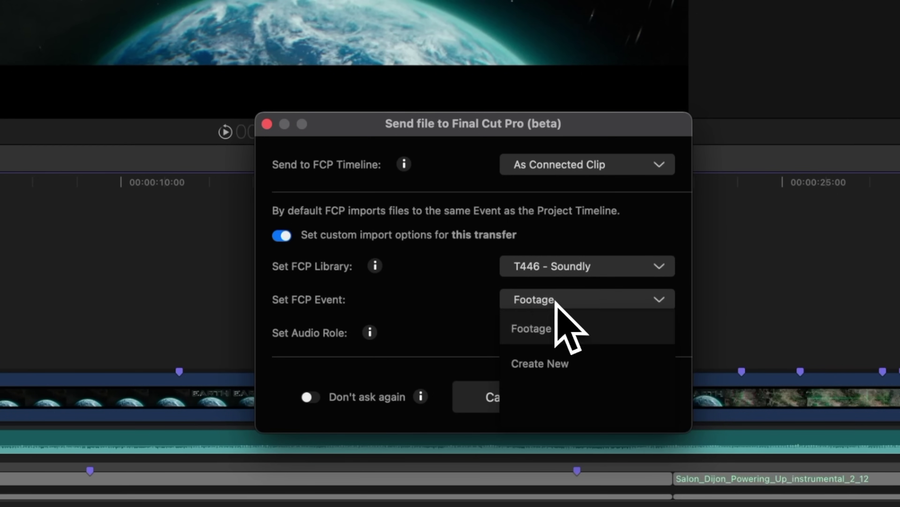
{"action": "left_click", "coordinate": [445, 315]}
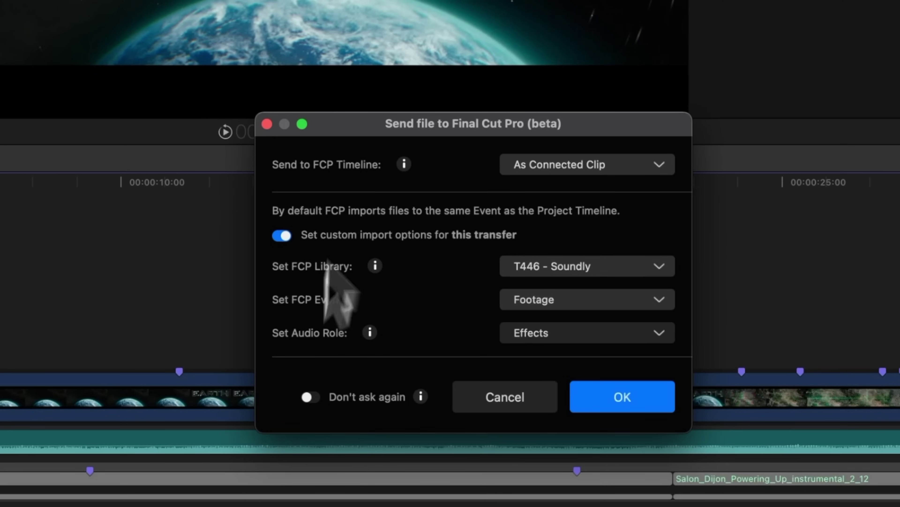
{"action": "left_click", "coordinate": [583, 332]}
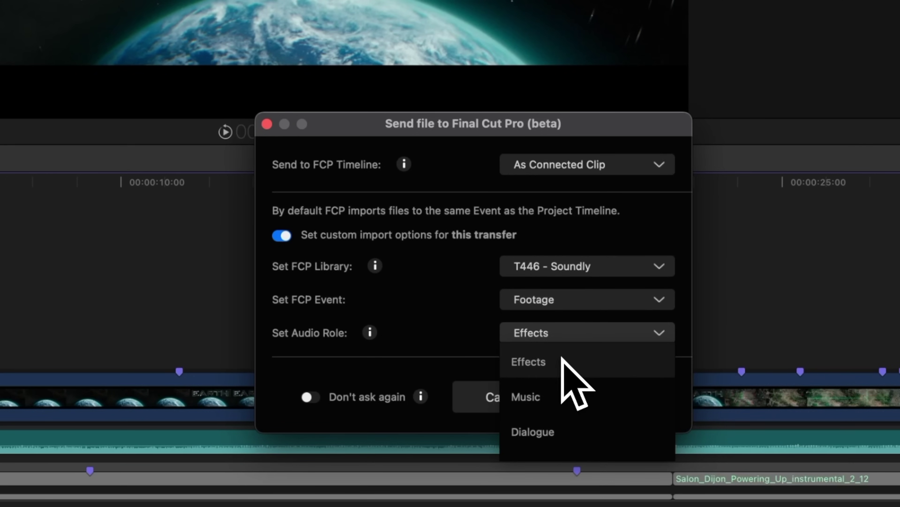
{"action": "left_click", "coordinate": [563, 360]}
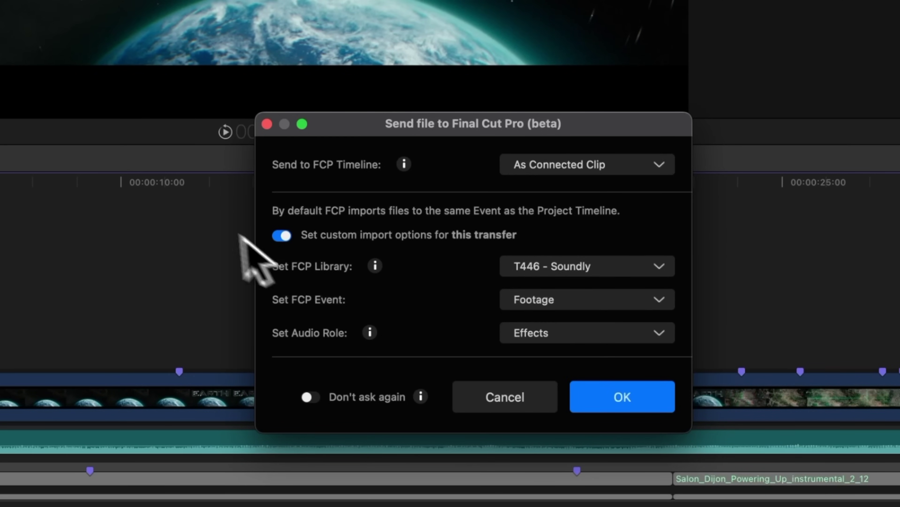
- Turn off custom import, enable Don't ask again, and send Bass Drop 25
{"action": "left_click", "coordinate": [287, 232]}
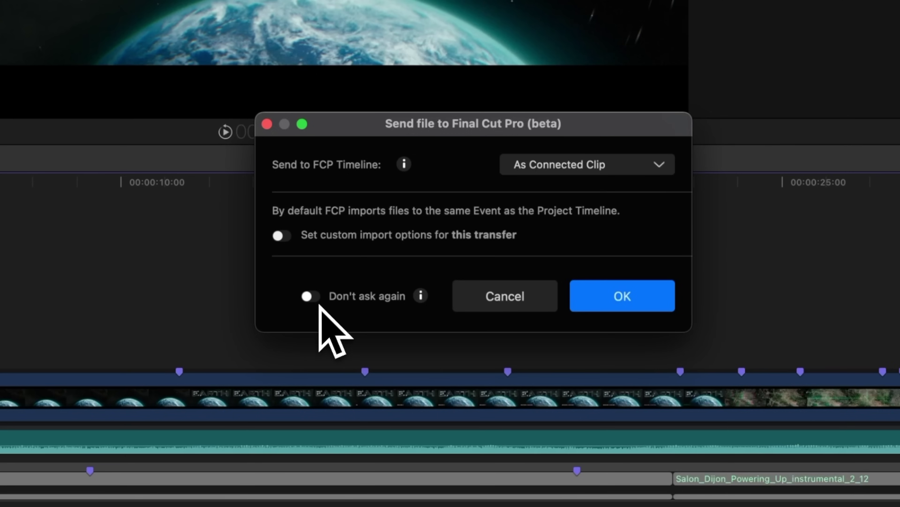
{"action": "left_click", "coordinate": [313, 301]}
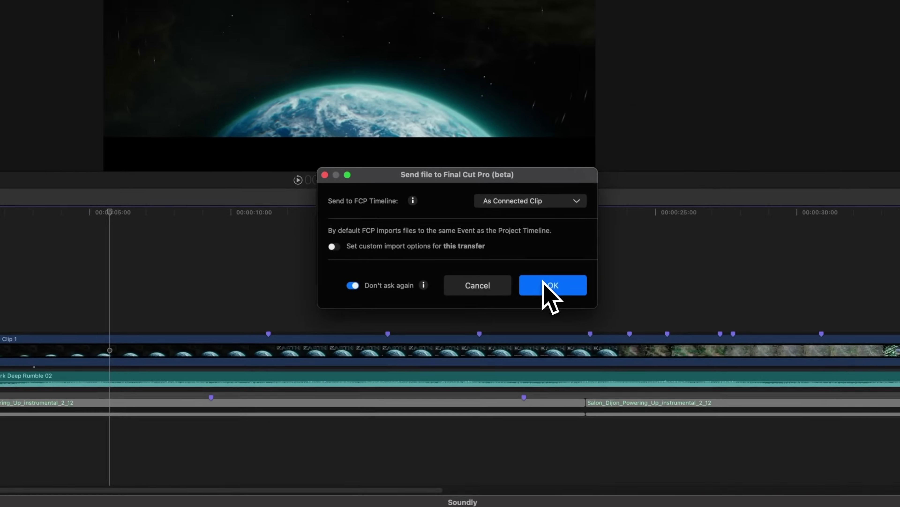
{"action": "left_click", "coordinate": [617, 293]}
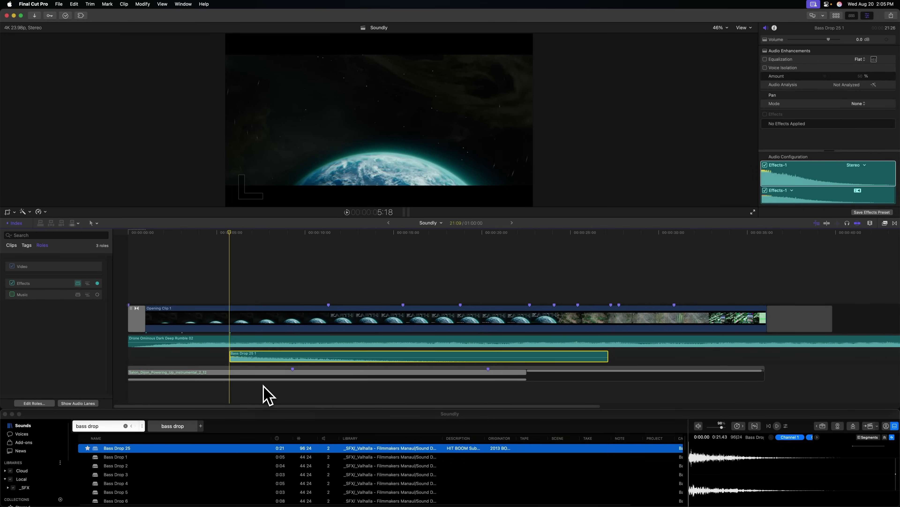
- Delete the misplaced clip and place Bass Drop 25 at the timeline start
{"action": "key", "text": "Delete"}
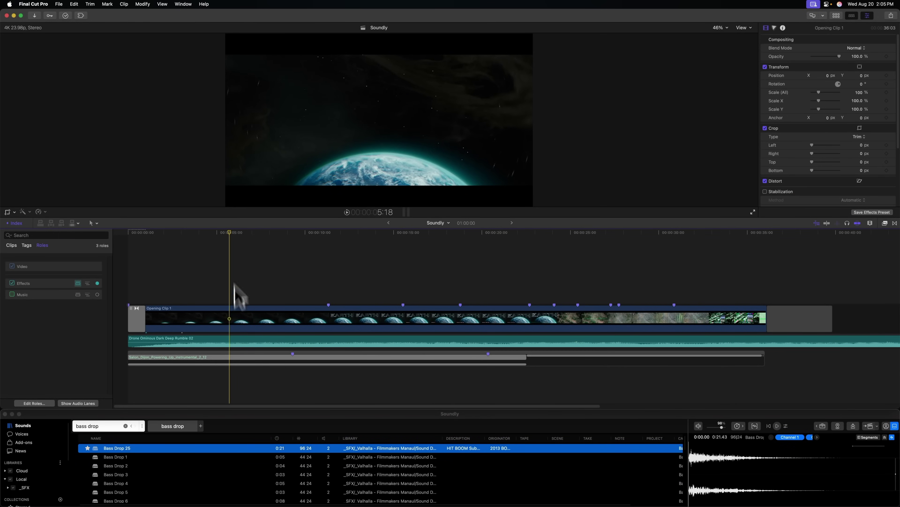
{"action": "left_click_drag", "start_coordinate": [230, 233], "coordinate": [128, 233]}
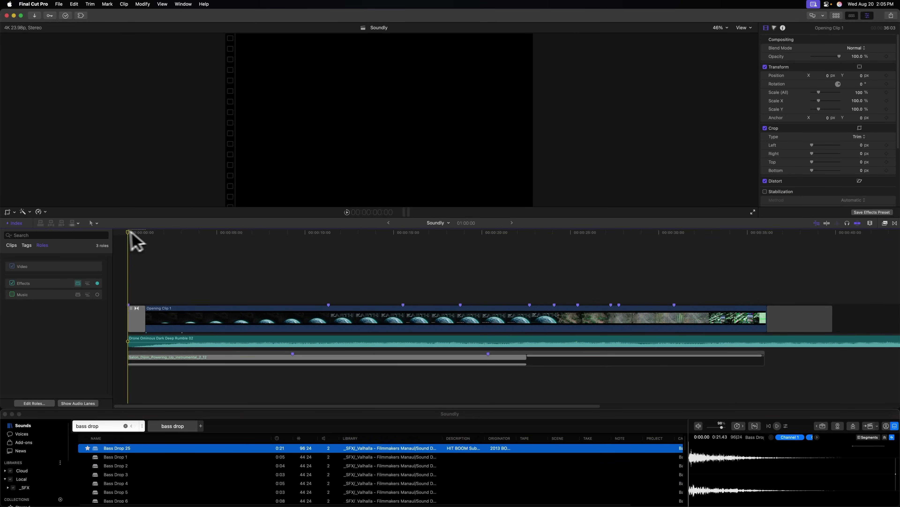
{"action": "left_click", "coordinate": [143, 449]}
{"action": "left_click_drag", "start_coordinate": [142, 450], "coordinate": [145, 358]}
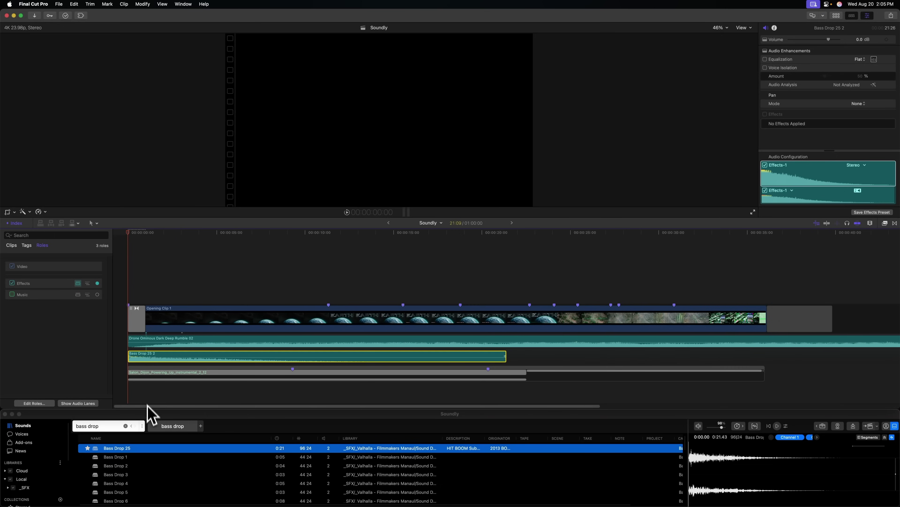
- Send Bass Drop 3, 4 and 6 from Soundly to stack beneath it on the timeline
{"action": "left_click", "coordinate": [147, 413]}
{"action": "left_click", "coordinate": [129, 465]}
{"action": "left_click", "coordinate": [131, 475]}
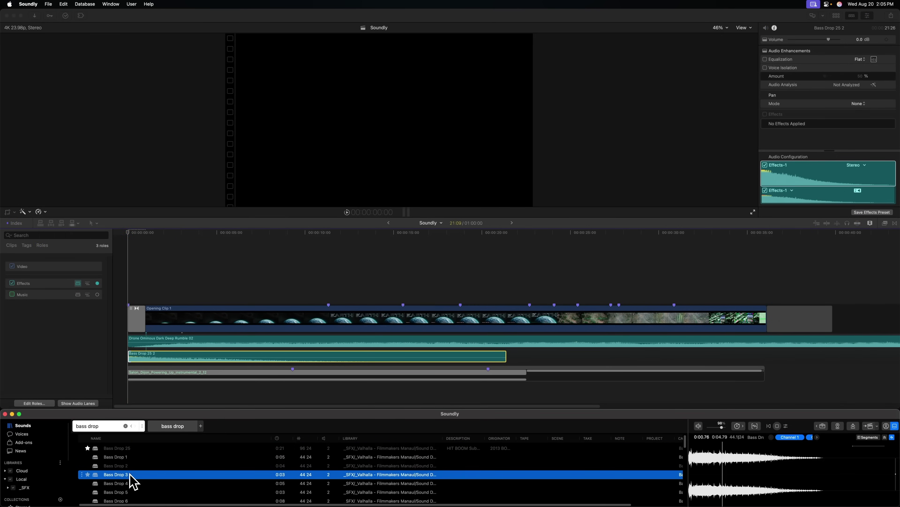
{"action": "key", "text": "super+Return"}
{"action": "key", "text": "Down"}
{"action": "key", "text": "super+Return"}
{"action": "left_click", "coordinate": [132, 490]}
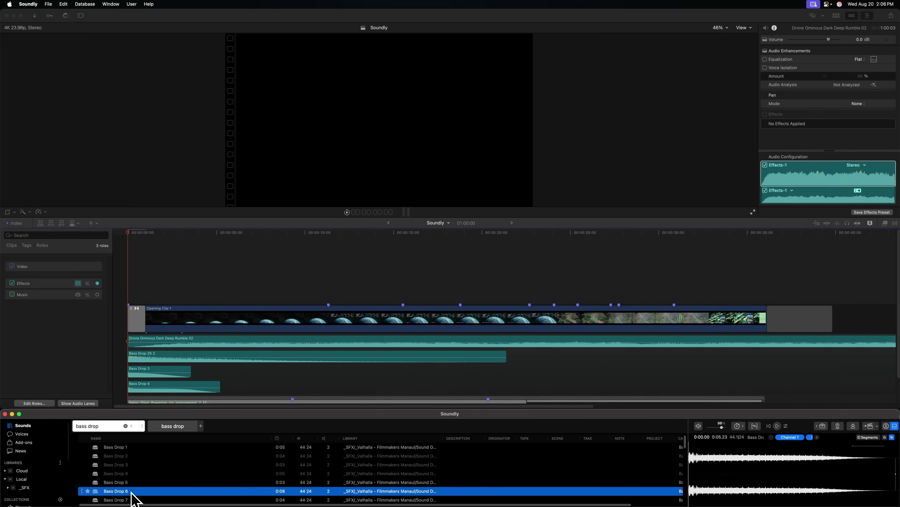
{"action": "key", "text": "super+Return"}
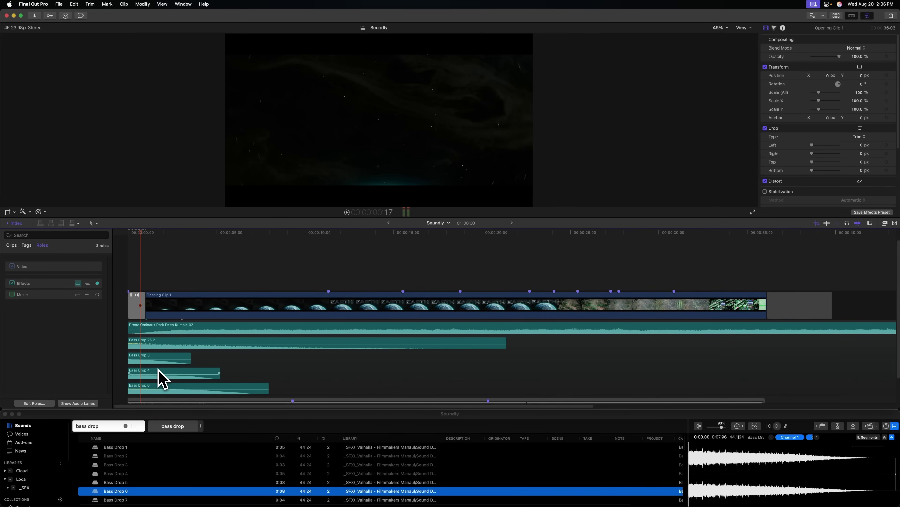
- Remove the extra Bass Drop 3, 4 and 6 clips and lower Bass Drop 25 2 to −7.0 dB
{"action": "left_click_drag", "start_coordinate": [284, 388], "coordinate": [113, 329]}
{"action": "key", "text": "Delete"}
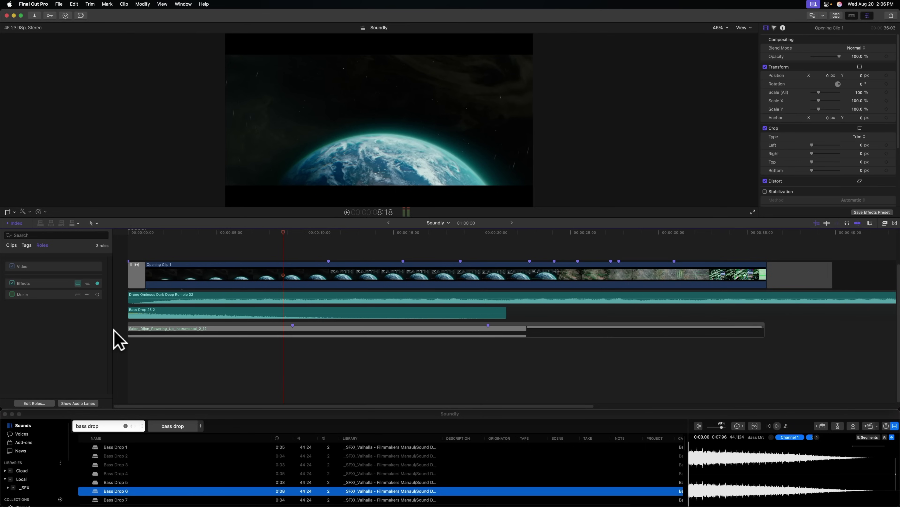
{"action": "key", "text": "Home"}
{"action": "left_click", "coordinate": [164, 315]}
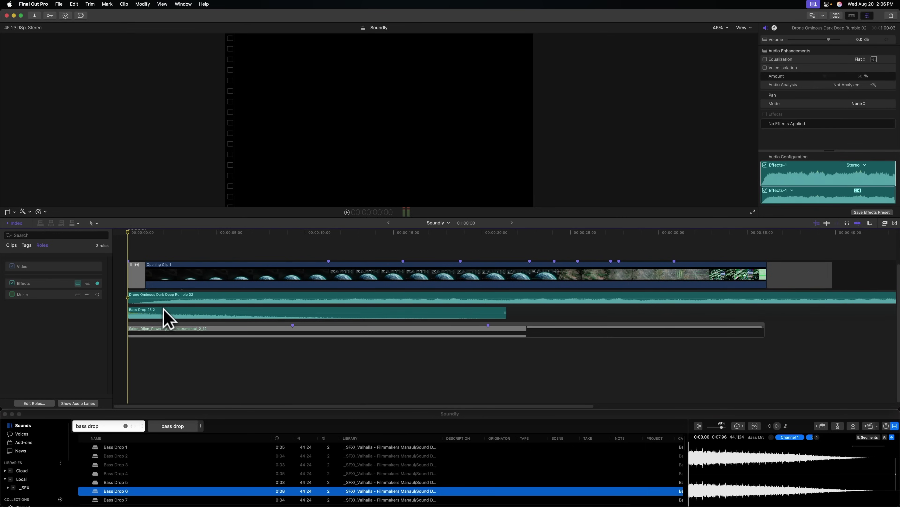
{"action": "left_click_drag", "start_coordinate": [164, 312], "coordinate": [162, 314]}
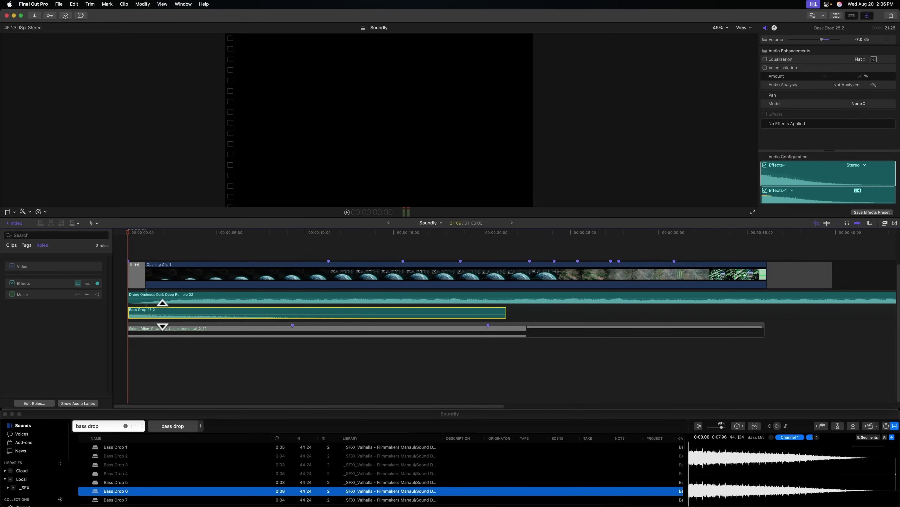
- Play back the EARTH title reveal with the bass drop and park the playhead at 11:08
{"action": "left_click_drag", "start_coordinate": [128, 234], "coordinate": [327, 235]}
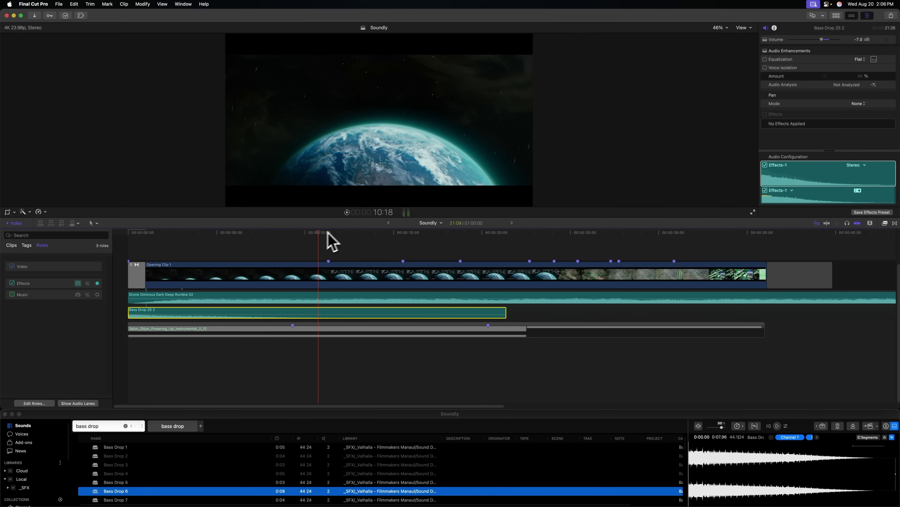
{"action": "left_click_drag", "start_coordinate": [327, 232], "coordinate": [307, 231]}
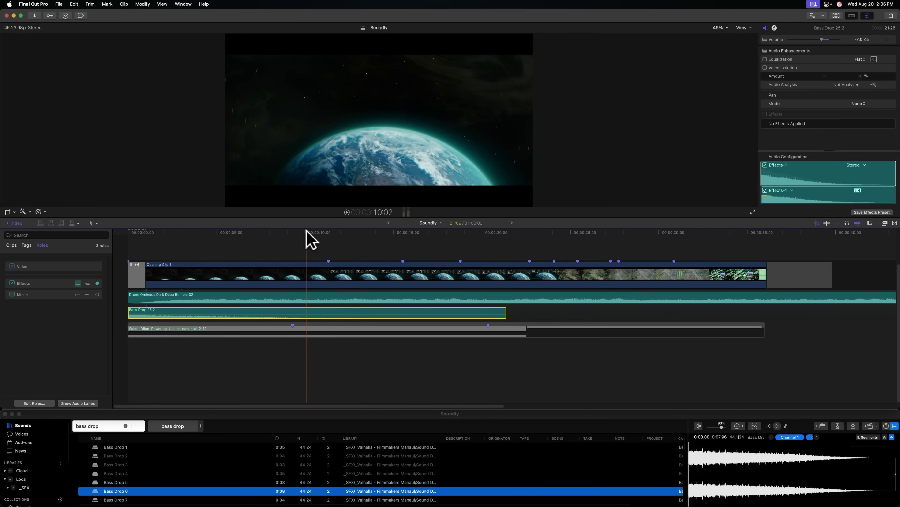
{"action": "key", "text": "space"}
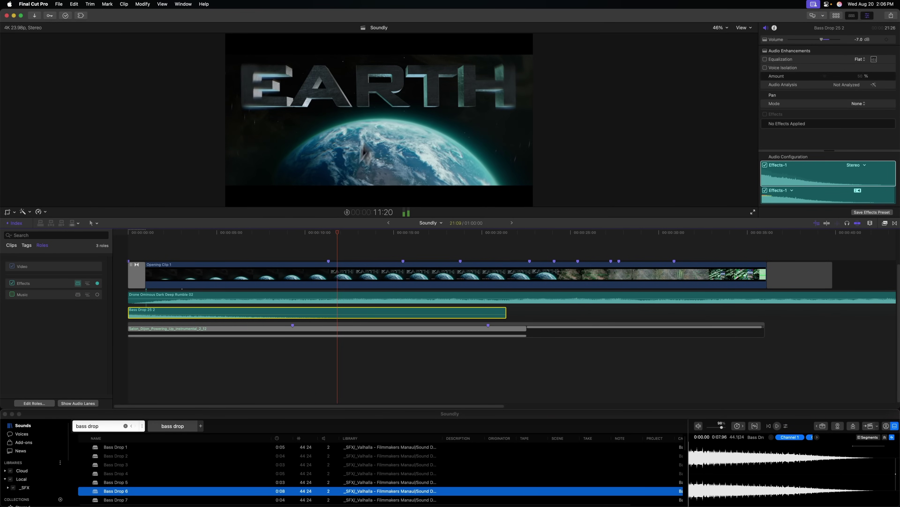
{"action": "left_click", "coordinate": [312, 232]}
{"action": "key", "text": "space"}
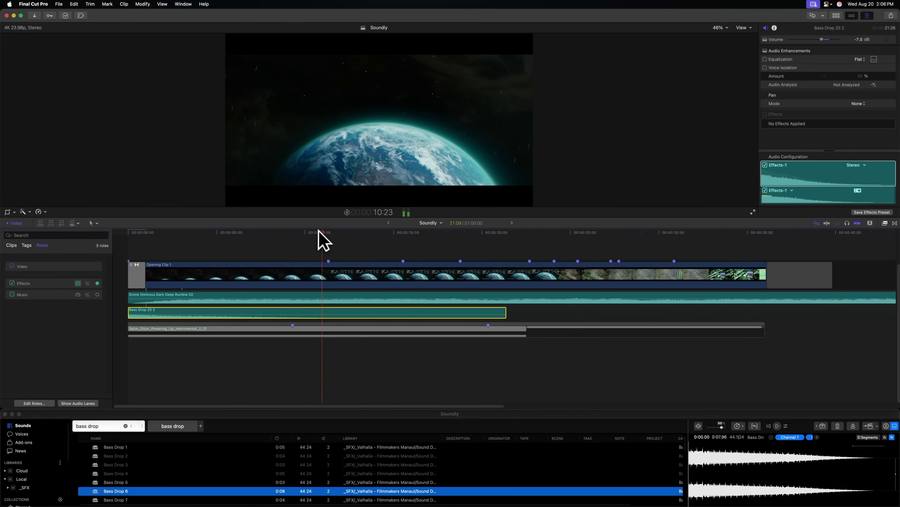
{"action": "key", "text": "space"}
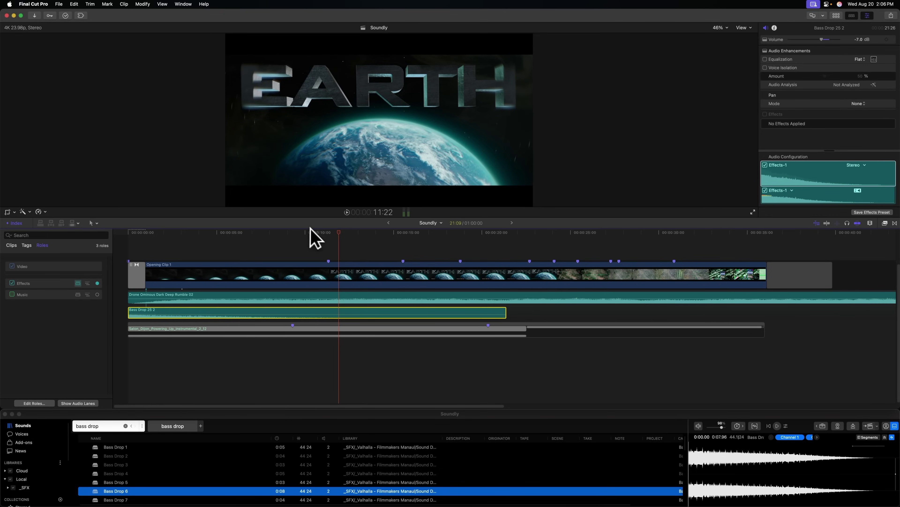
{"action": "left_click", "coordinate": [327, 232]}
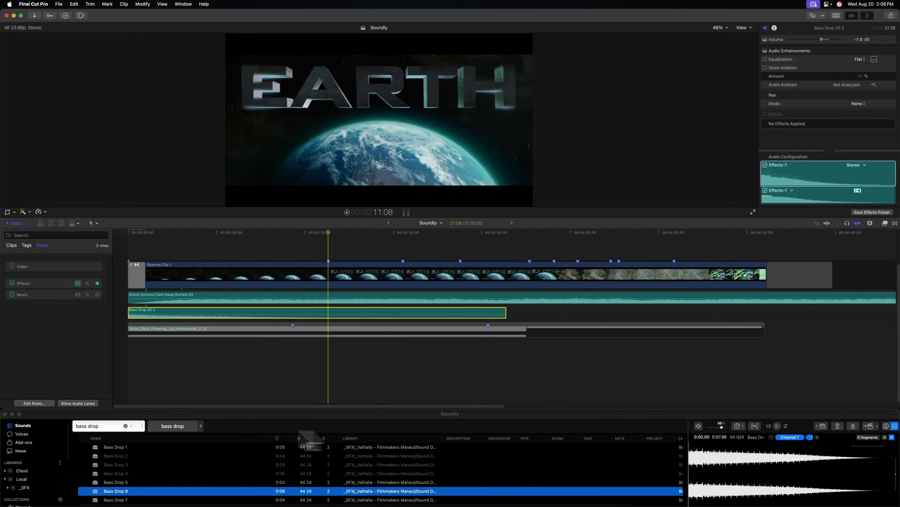
- Audition the 'deep impact' results and send Subtle Deepness - long (Space) to the EARTH hit
{"action": "left_click", "coordinate": [106, 426]}
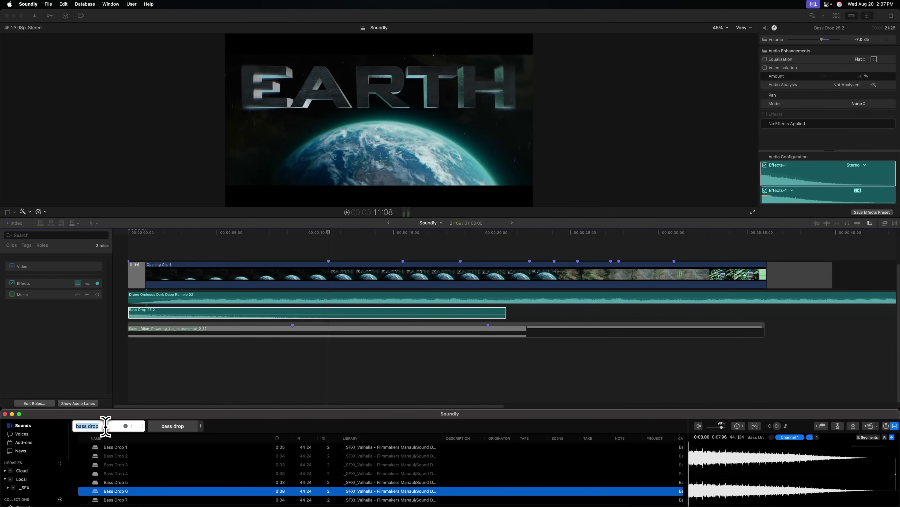
{"action": "type", "text": "deep impact"}
{"action": "key", "text": "Return"}
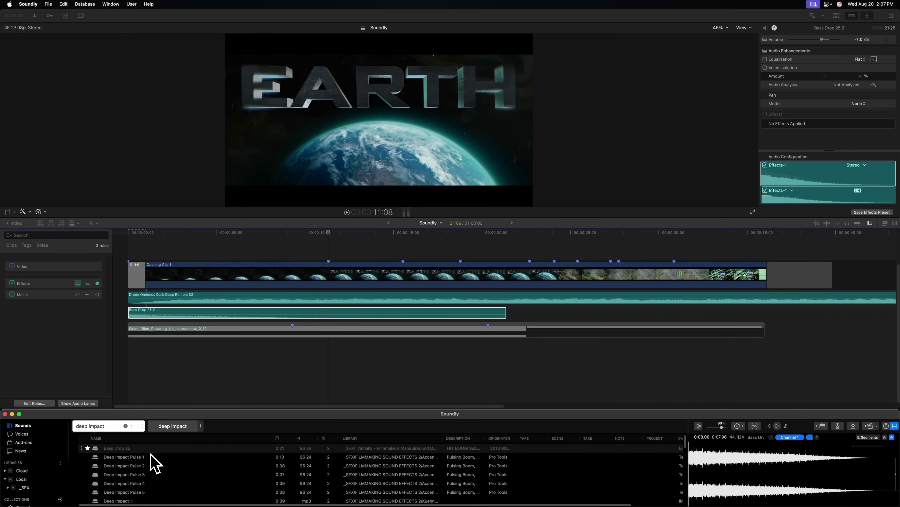
{"action": "key", "text": "Down"}
{"action": "key", "text": "Down"}
{"action": "key", "text": "Down"}
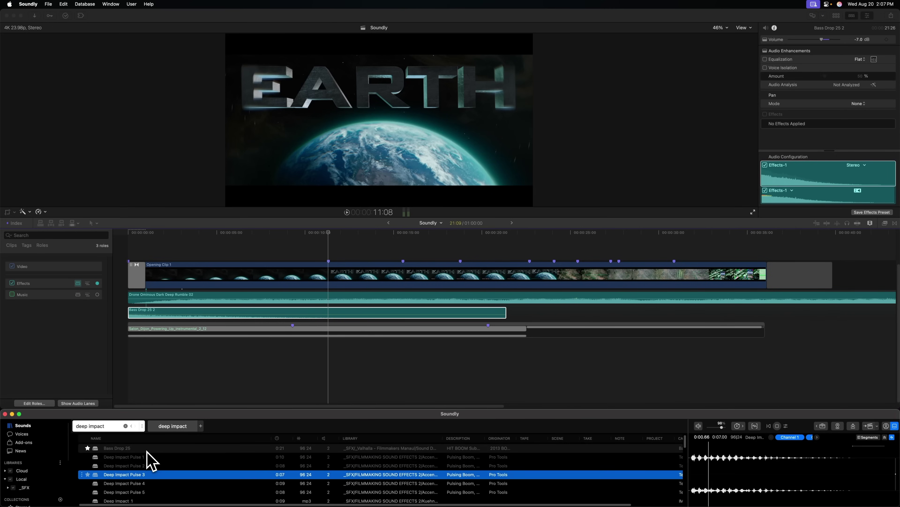
{"action": "left_click", "coordinate": [115, 500]}
{"action": "left_click", "coordinate": [115, 501]}
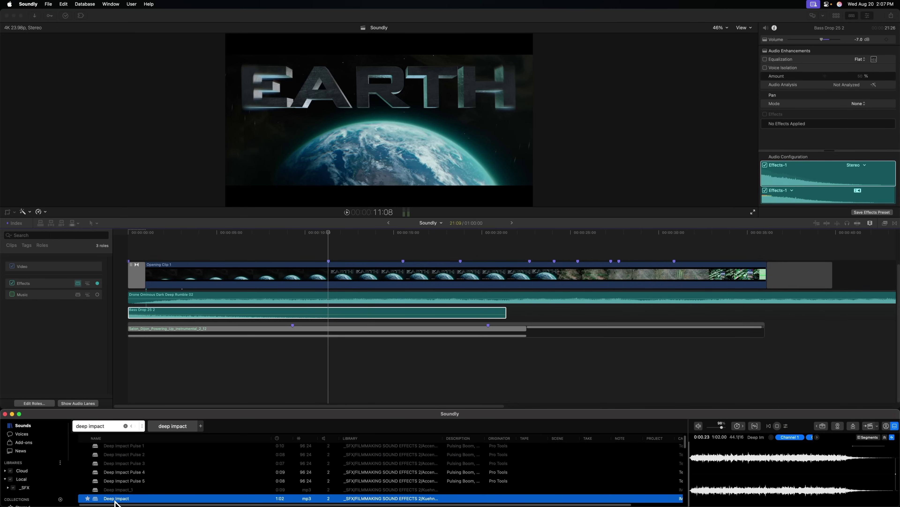
{"action": "key", "text": "Down"}
{"action": "key", "text": "Down"}
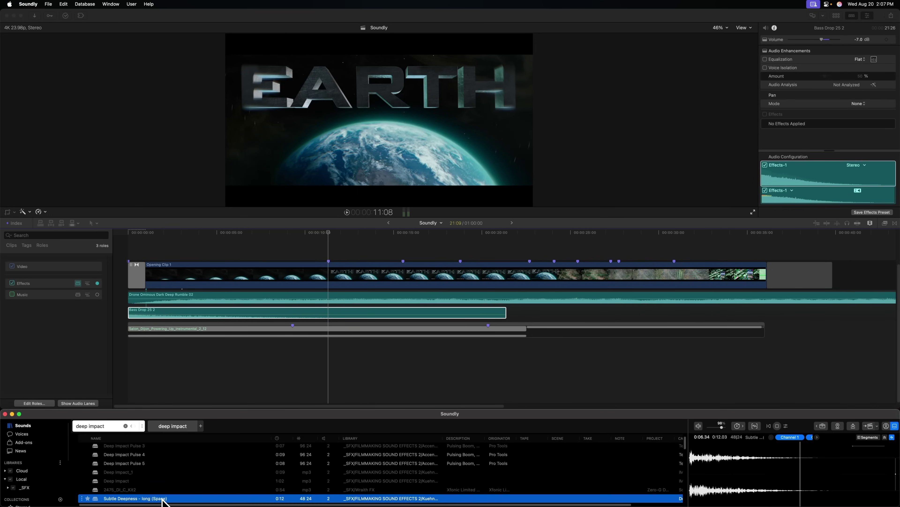
{"action": "key", "text": "Return"}
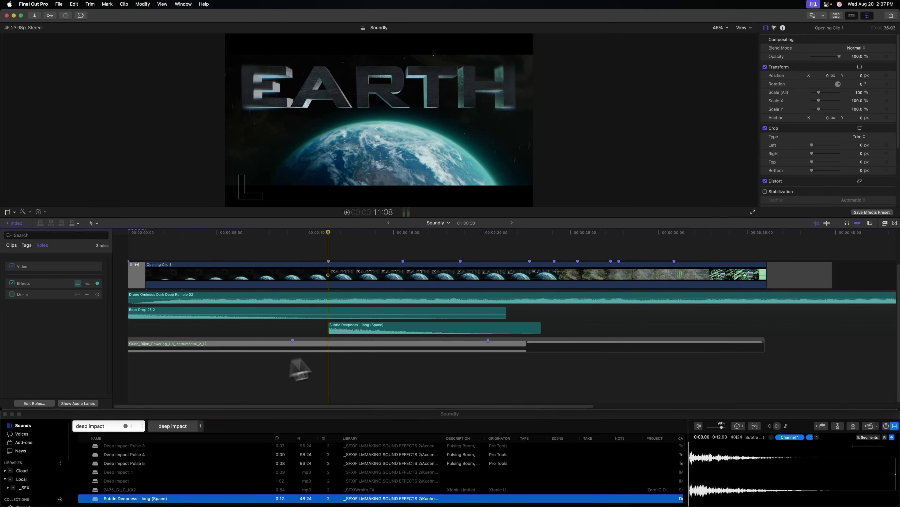
{"action": "scroll", "coordinate": [209, 474], "scroll_direction": "down", "scroll_amount": 1}
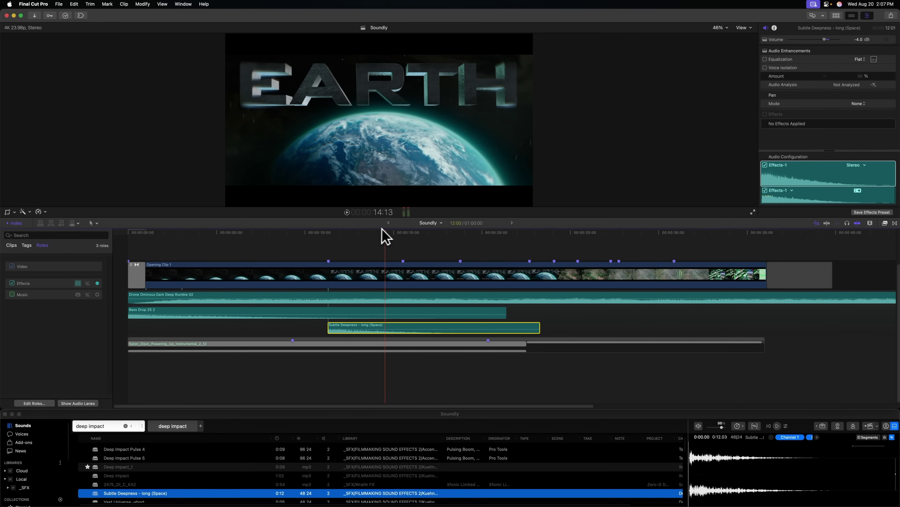
- Park at STARDATE, search 'tech ui type' and send the User Interface typing sound there
{"action": "key", "text": "space"}
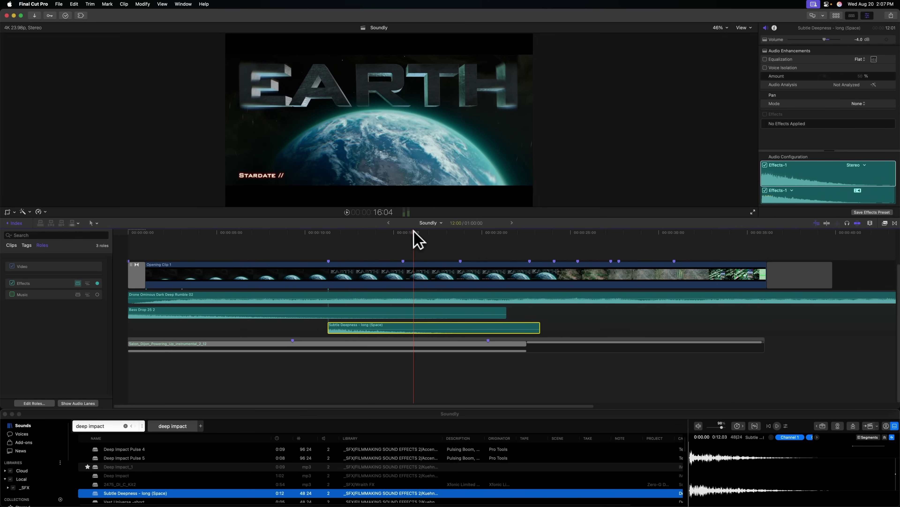
{"action": "left_click", "coordinate": [402, 232]}
{"action": "left_click", "coordinate": [108, 425]}
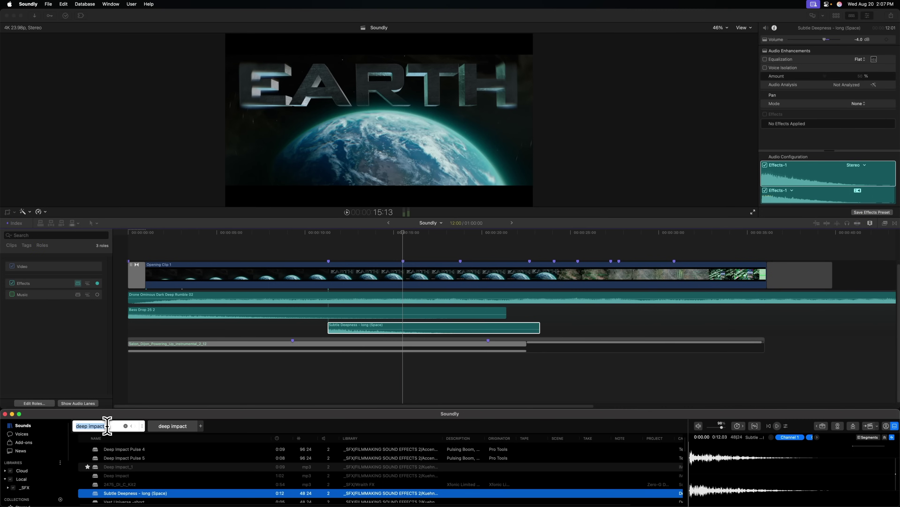
{"action": "type", "text": "tech ui type"}
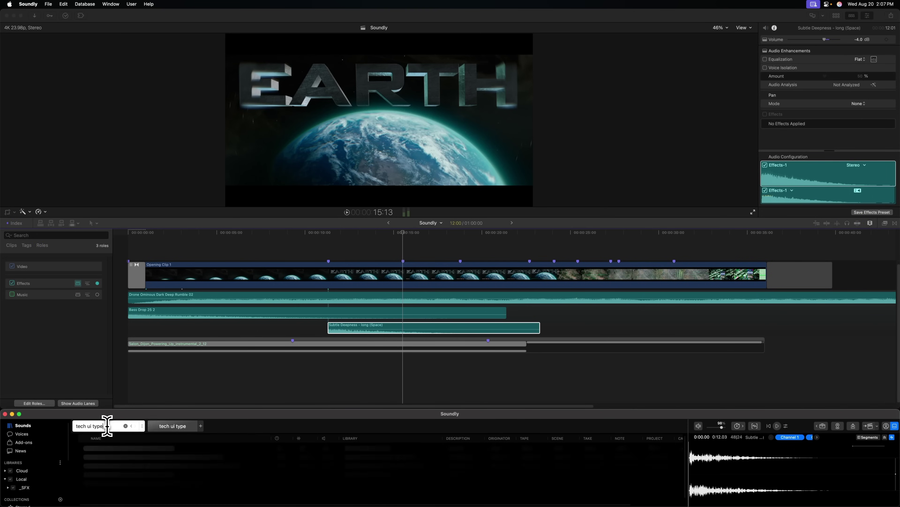
{"action": "key", "text": "Return"}
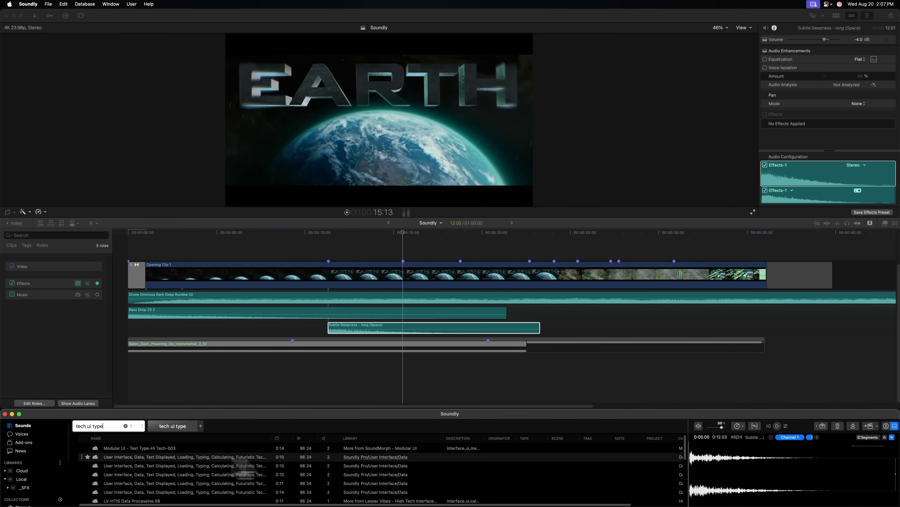
{"action": "left_click", "coordinate": [142, 457]}
{"action": "key", "text": "space"}
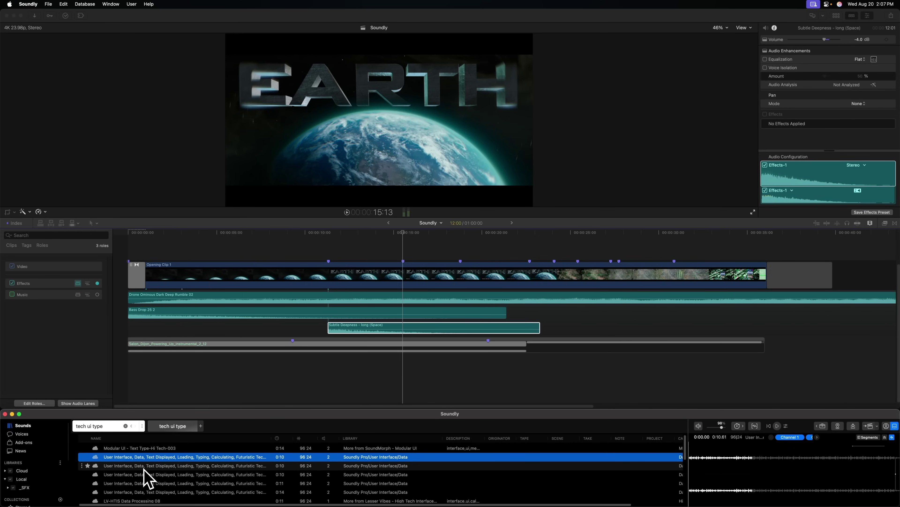
{"action": "key", "text": "s"}
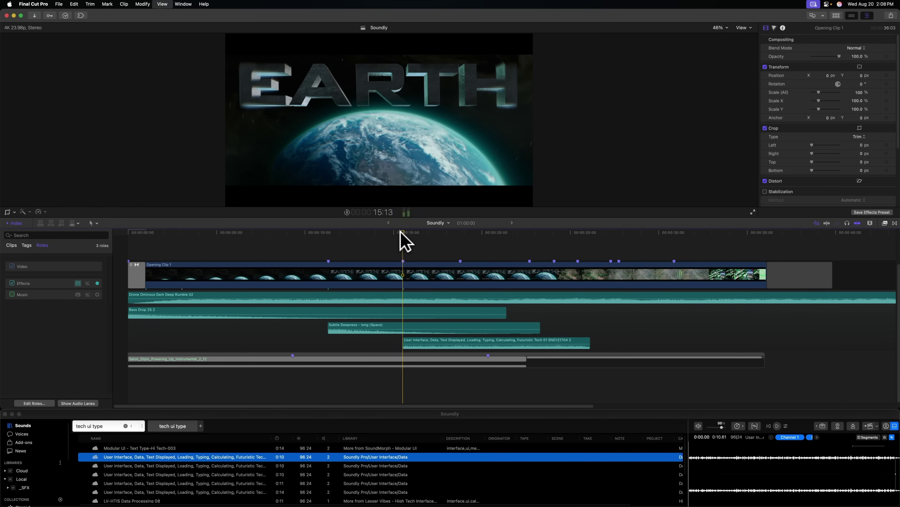
- Blade the typing clip with Cmd+B and move its second piece later, toward Right Now
{"action": "key", "text": "space"}
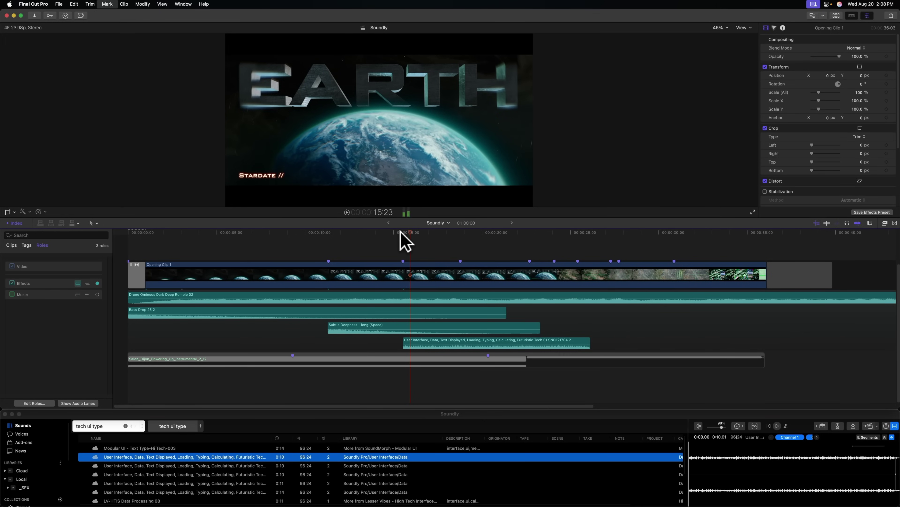
{"action": "left_click", "coordinate": [411, 342]}
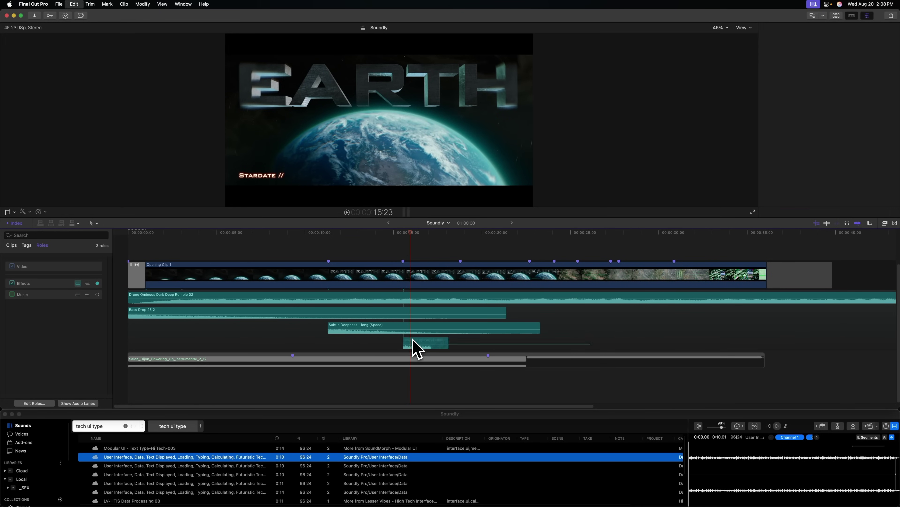
{"action": "key", "text": "cmd+b"}
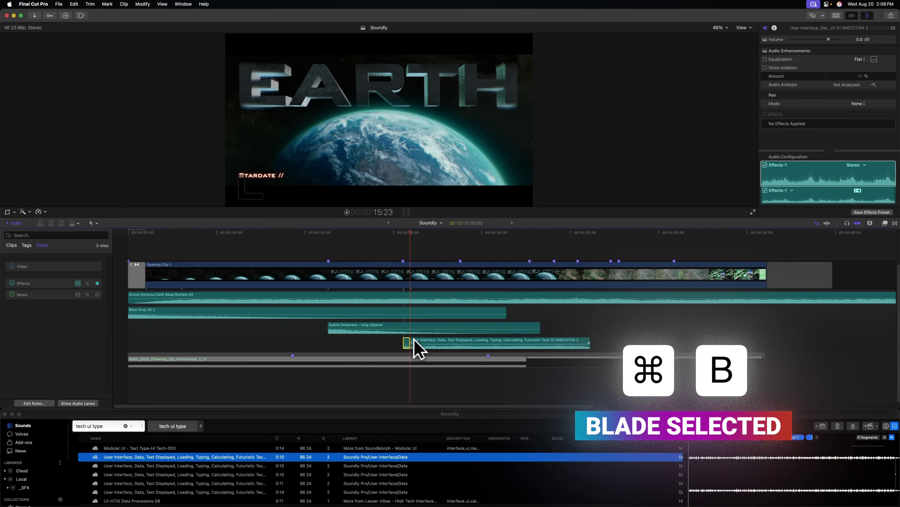
{"action": "left_click_drag", "start_coordinate": [418, 341], "coordinate": [467, 342]}
{"action": "left_click_drag", "start_coordinate": [454, 235], "coordinate": [469, 231]}
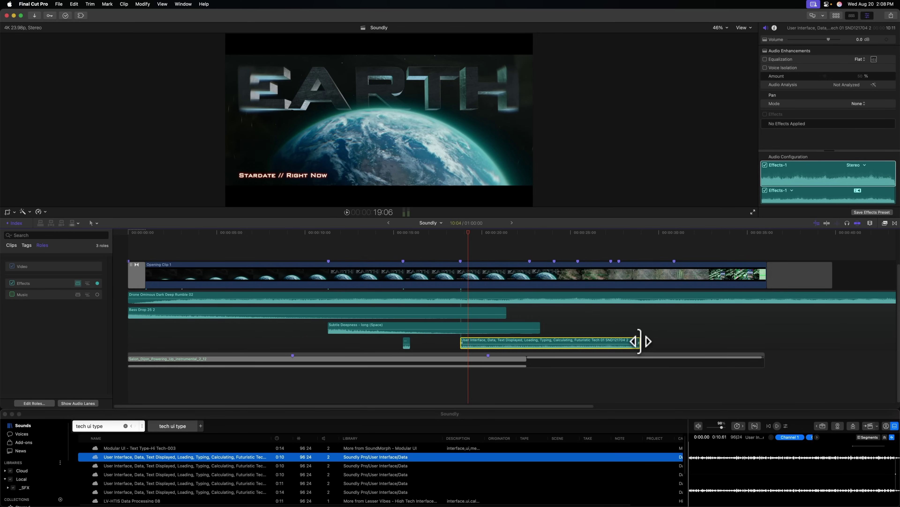
- Shorten the second typing piece to a blip and end the Drone Ominous rumble at 23:16
{"action": "left_click_drag", "start_coordinate": [640, 340], "coordinate": [466, 341]}
{"action": "left_click", "coordinate": [530, 243]}
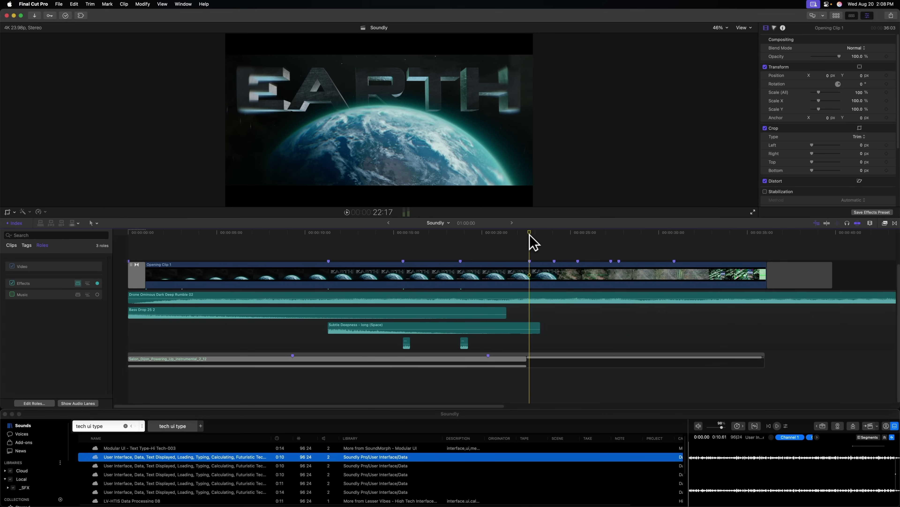
{"action": "left_click", "coordinate": [547, 233]}
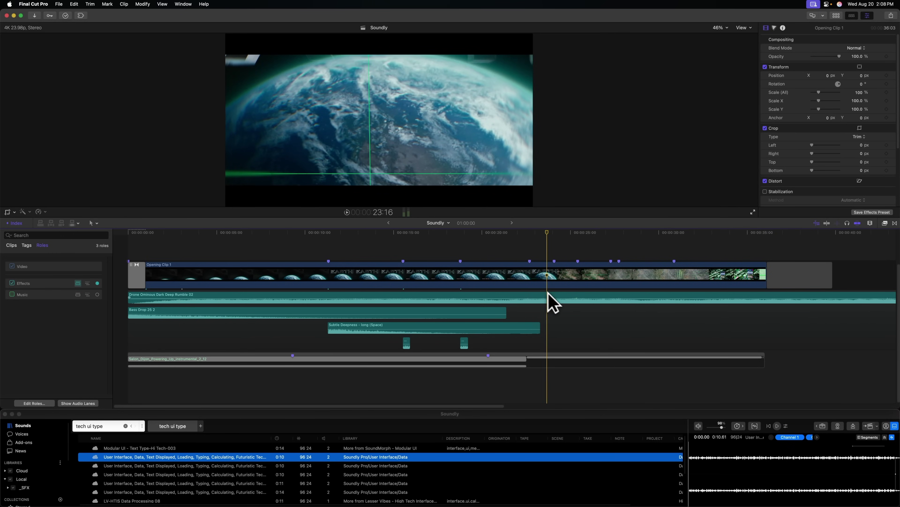
{"action": "left_click", "coordinate": [548, 299]}
{"action": "key", "text": "alt+]"}
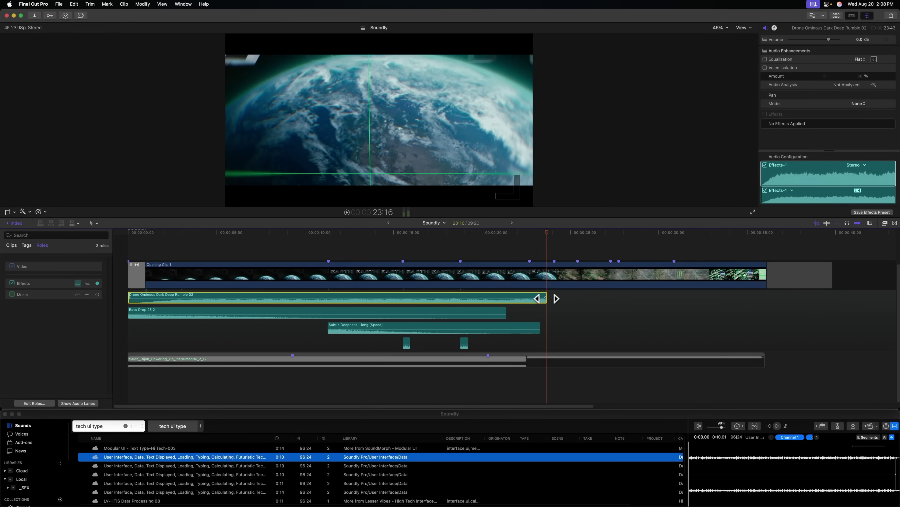
{"action": "key", "text": "shift+question"}
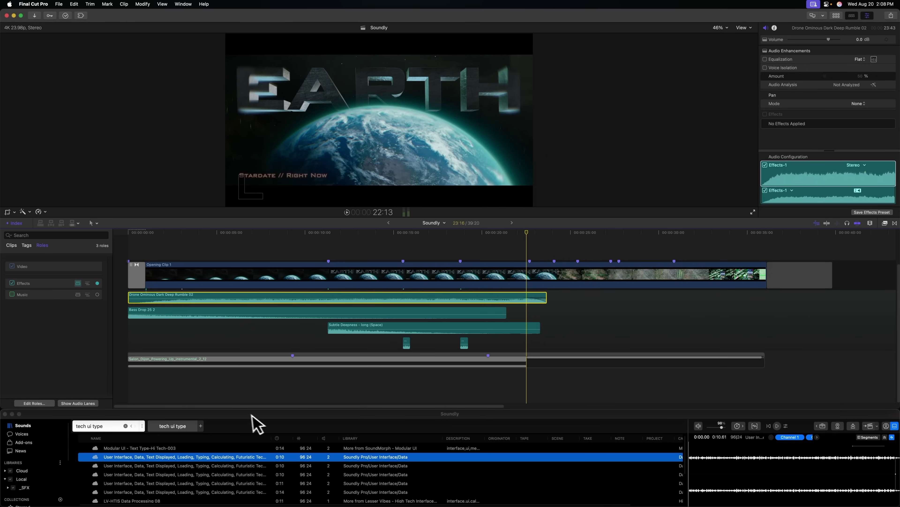
{"action": "left_click", "coordinate": [256, 423]}
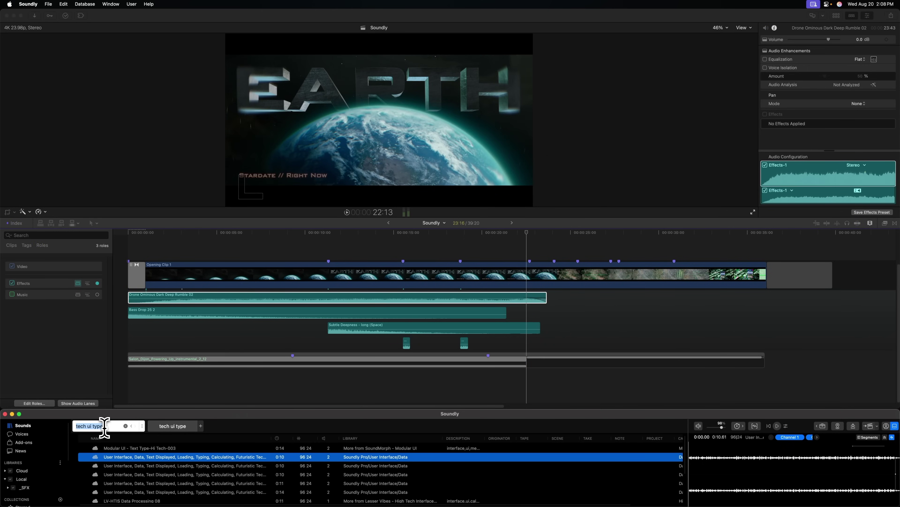
- Search 'tech ui' and load Bright Confirm Tones, Complex (0:21) for preview
{"action": "type", "text": "tech ui"}
{"action": "key", "text": "Return"}
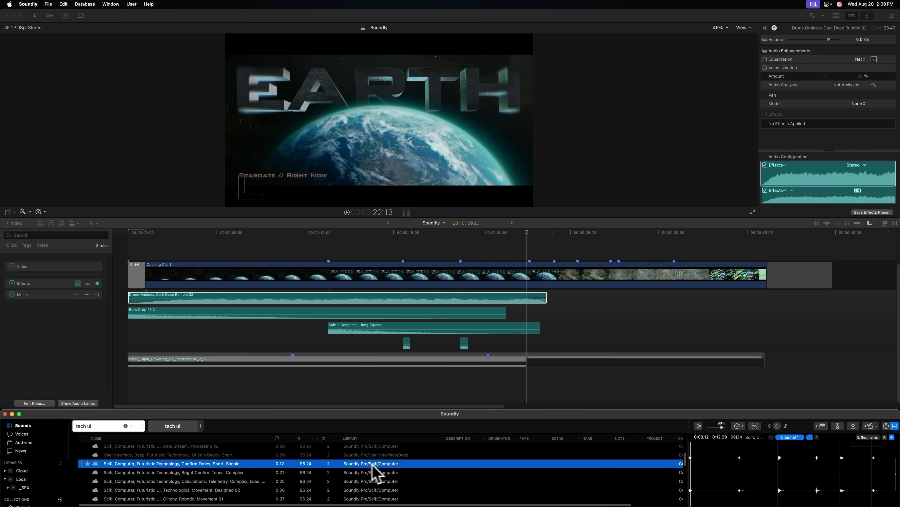
{"action": "left_click", "coordinate": [179, 474]}
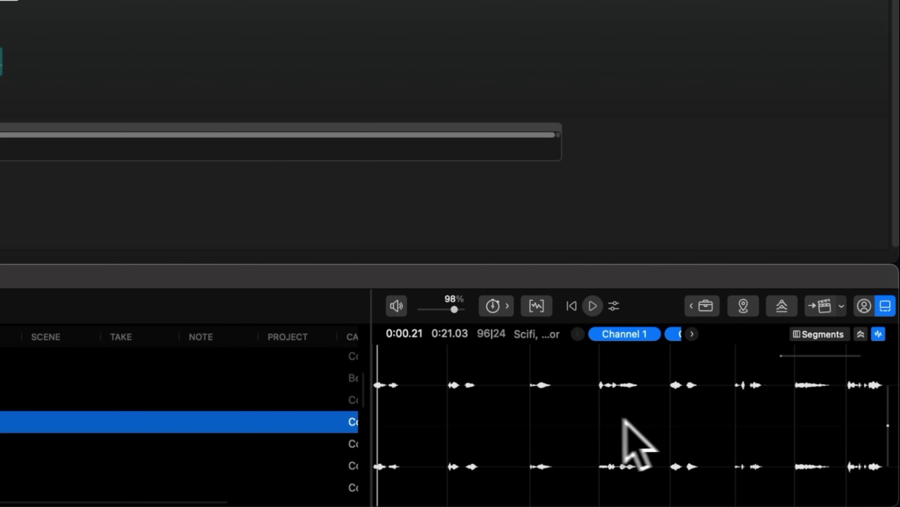
- Select the opening 2.06 seconds of Bright Confirm Tones and drag that segment into the timeline
{"action": "left_click_drag", "start_coordinate": [423, 403], "coordinate": [339, 414]}
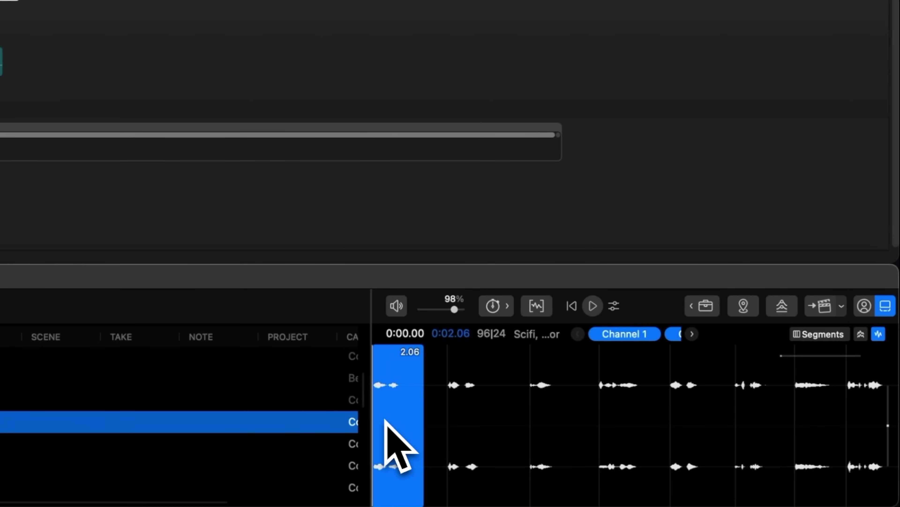
{"action": "left_click", "coordinate": [840, 337]}
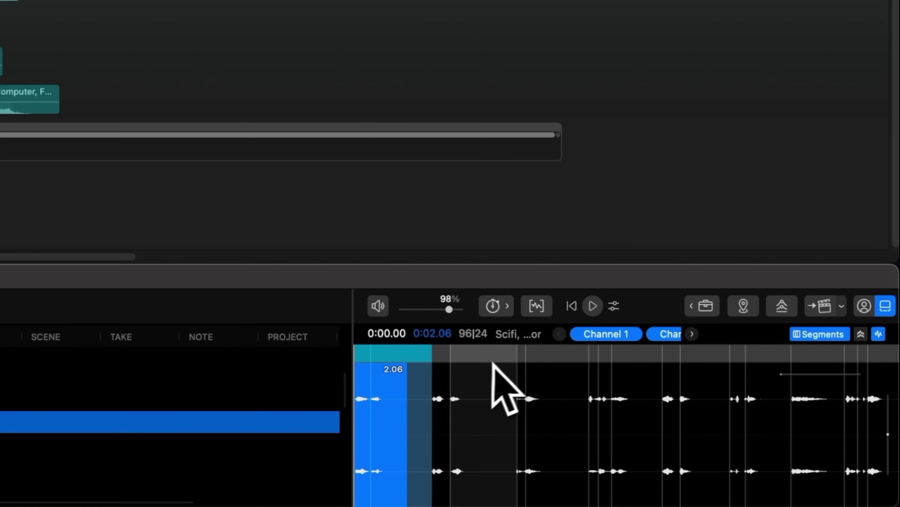
{"action": "left_click_drag", "start_coordinate": [513, 373], "coordinate": [32, 174]}
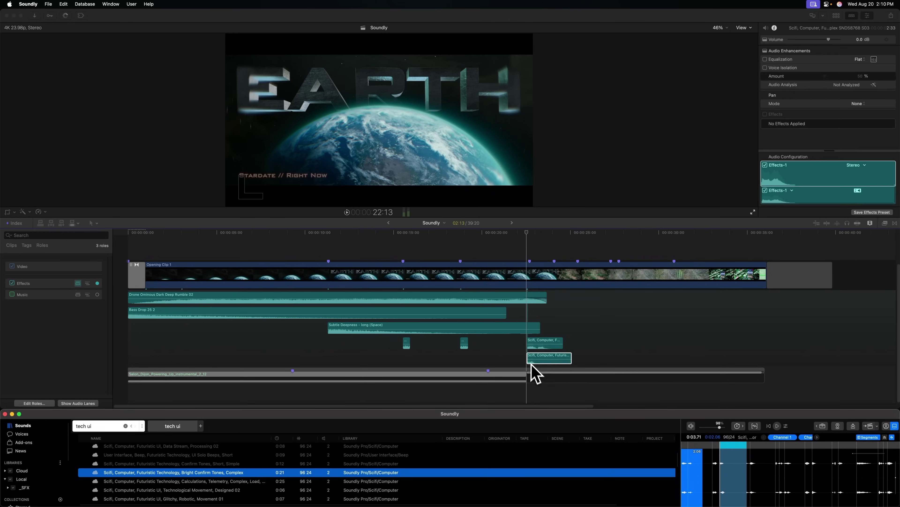
{"action": "left_click", "coordinate": [543, 357]}
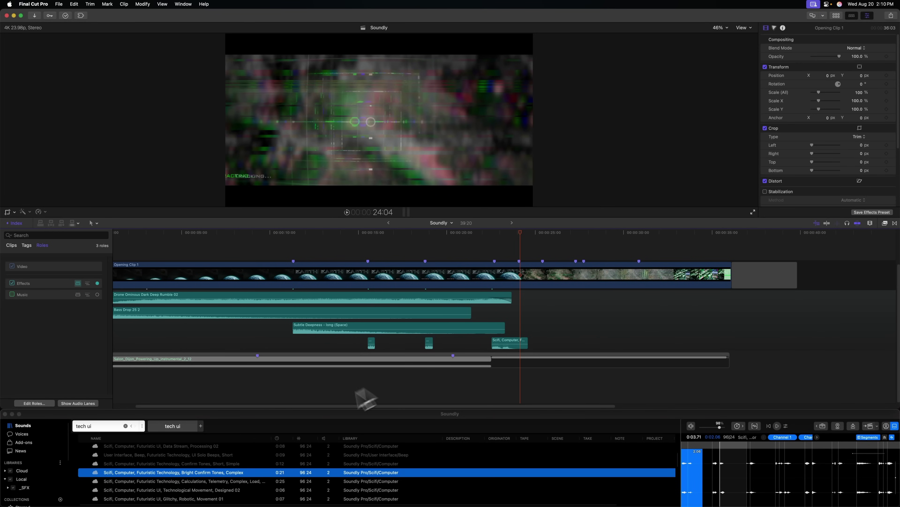
- In a new tab, search 'tech whoosh' and drag the Short Choppy whoosh's second segment into the timeline
{"action": "left_click", "coordinate": [275, 424]}
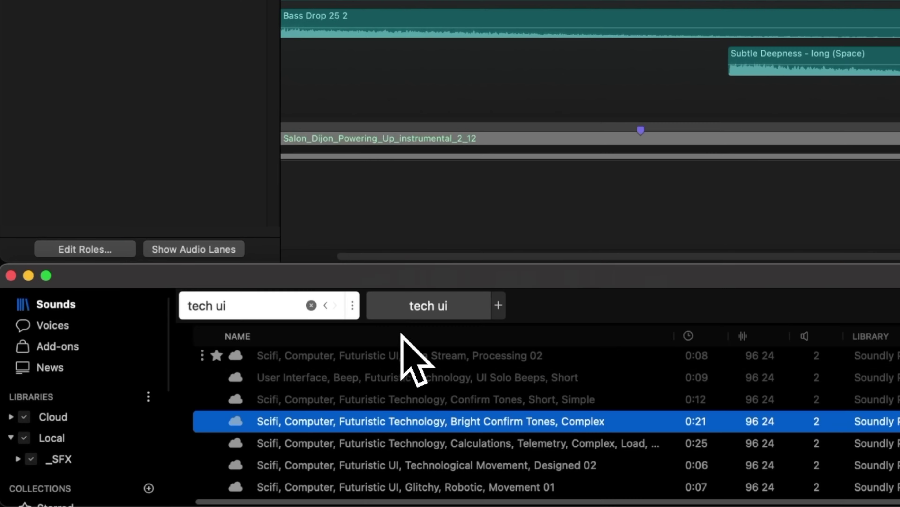
{"action": "left_click", "coordinate": [497, 307]}
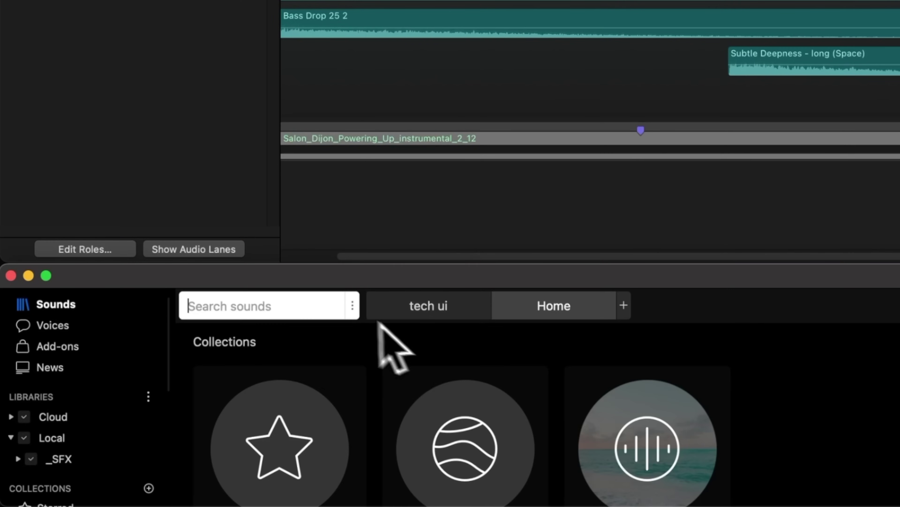
{"action": "left_click", "coordinate": [339, 306]}
{"action": "type", "text": "tech whoo"}
{"action": "type", "text": "sh"}
{"action": "key", "text": "Return"}
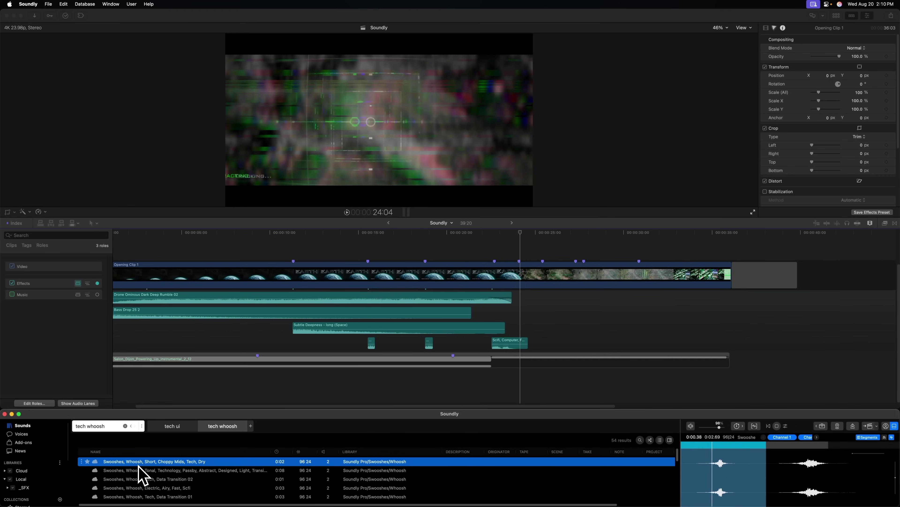
{"action": "left_click", "coordinate": [772, 467]}
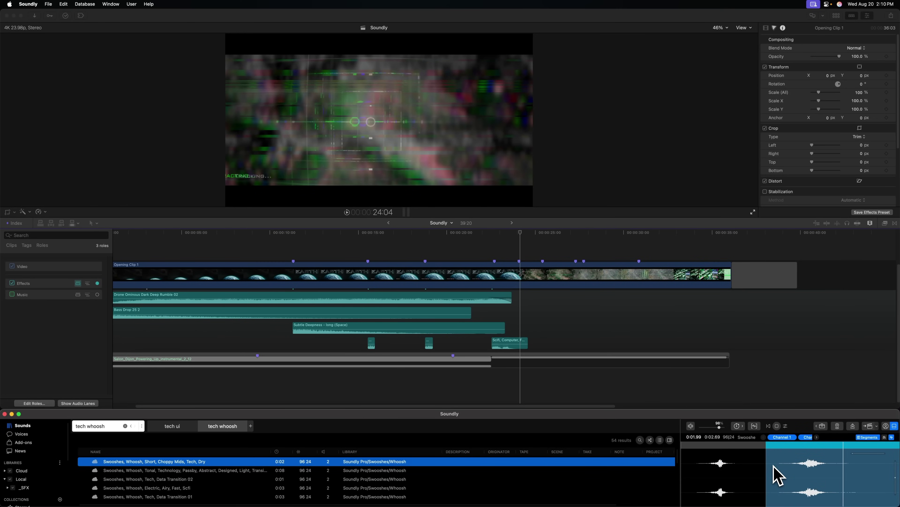
{"action": "key", "text": "space"}
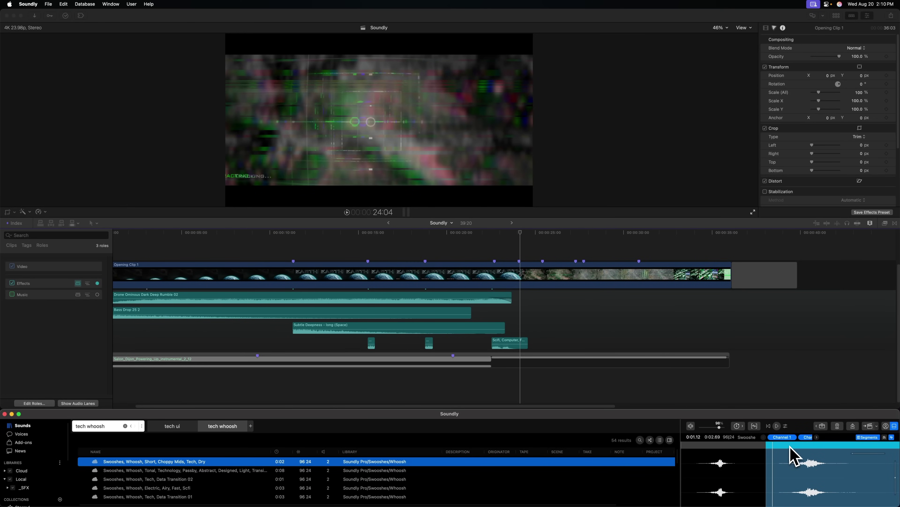
{"action": "left_click_drag", "start_coordinate": [791, 456], "coordinate": [473, 307]}
{"action": "left_click", "coordinate": [468, 311]}
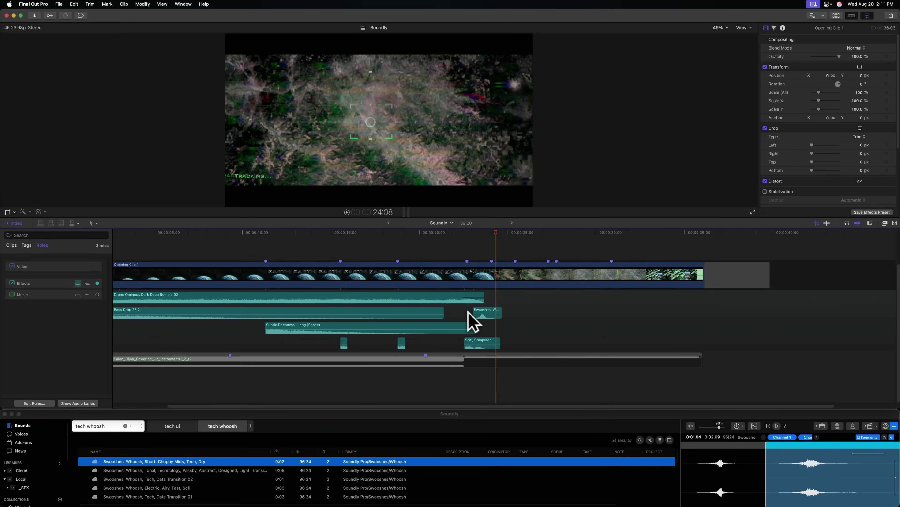
- Search 'tracking' in a new tab, turn off Segments, and insert Futuristic 04 slightly earlier
{"action": "left_click", "coordinate": [250, 426]}
{"action": "type", "text": "tracking"}
{"action": "key", "text": "Return"}
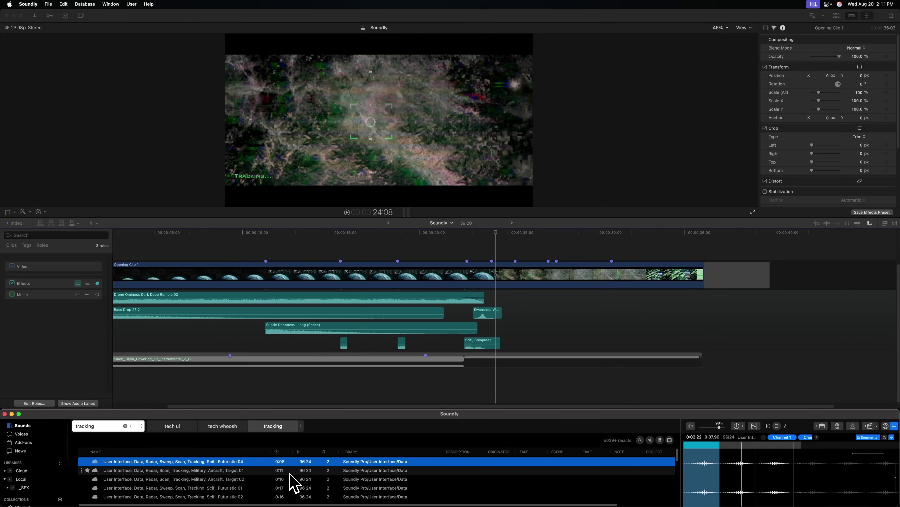
{"action": "key", "text": "space"}
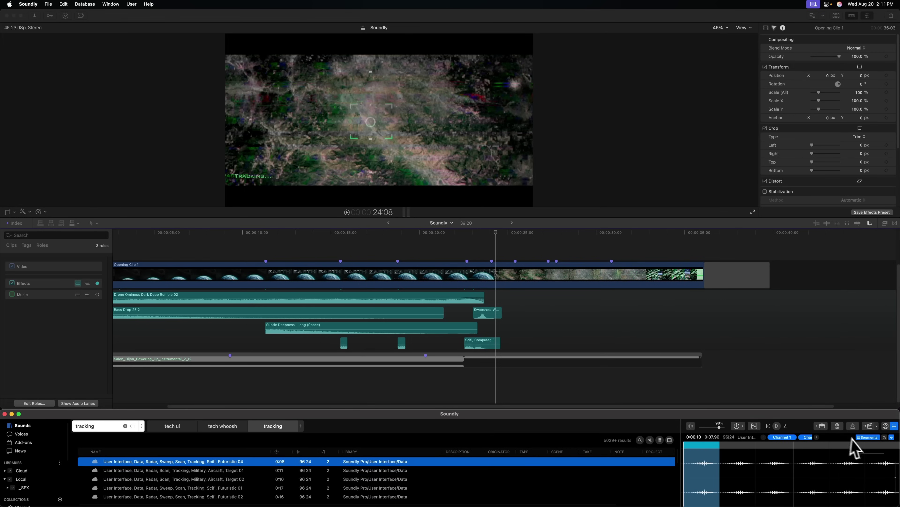
{"action": "left_click", "coordinate": [866, 437]}
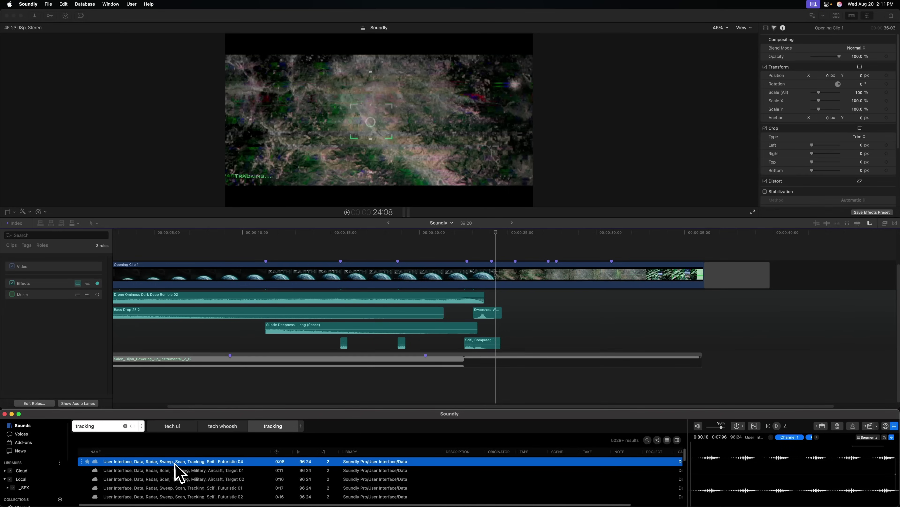
{"action": "key", "text": "s"}
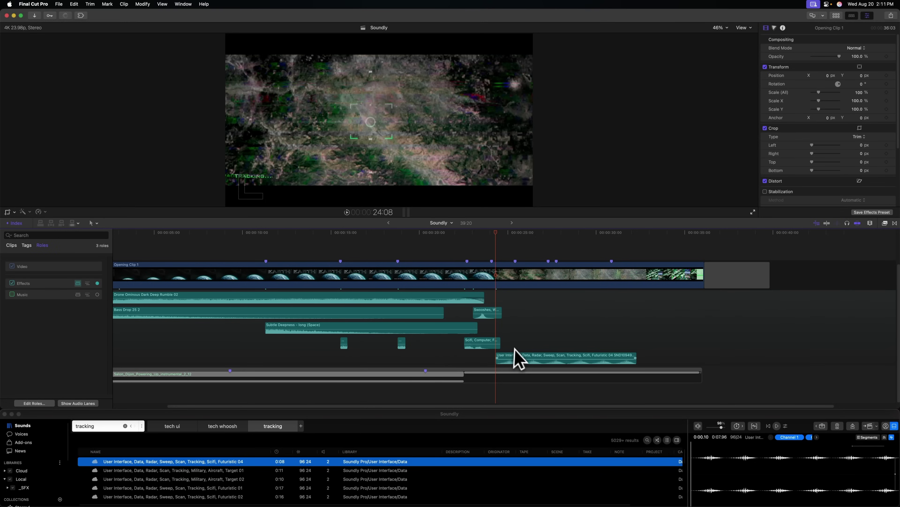
{"action": "left_click_drag", "start_coordinate": [516, 358], "coordinate": [488, 361]}
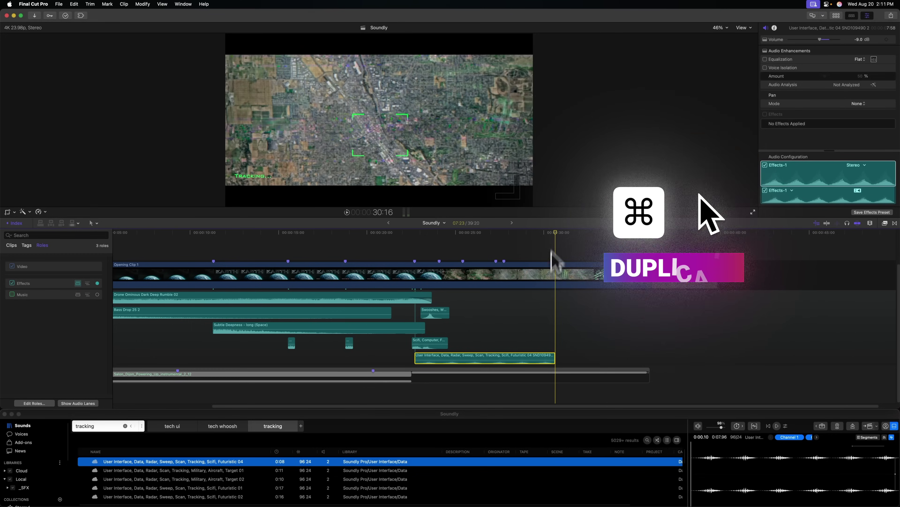
- Place a copy of Futuristic 04 right after it and group both with Cmd+G
{"action": "left_click_drag", "start_coordinate": [529, 362], "coordinate": [670, 375]}
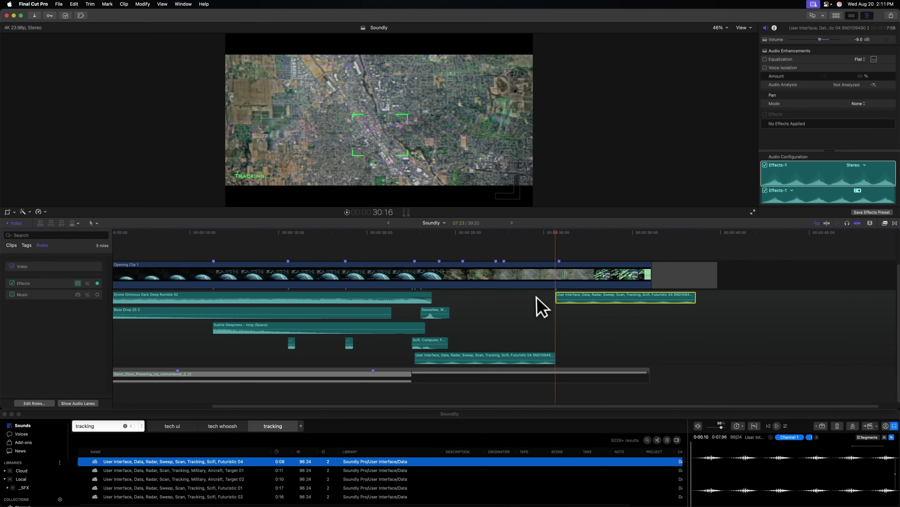
{"action": "left_click_drag", "start_coordinate": [536, 297], "coordinate": [569, 357]}
{"action": "key", "text": "super+g"}
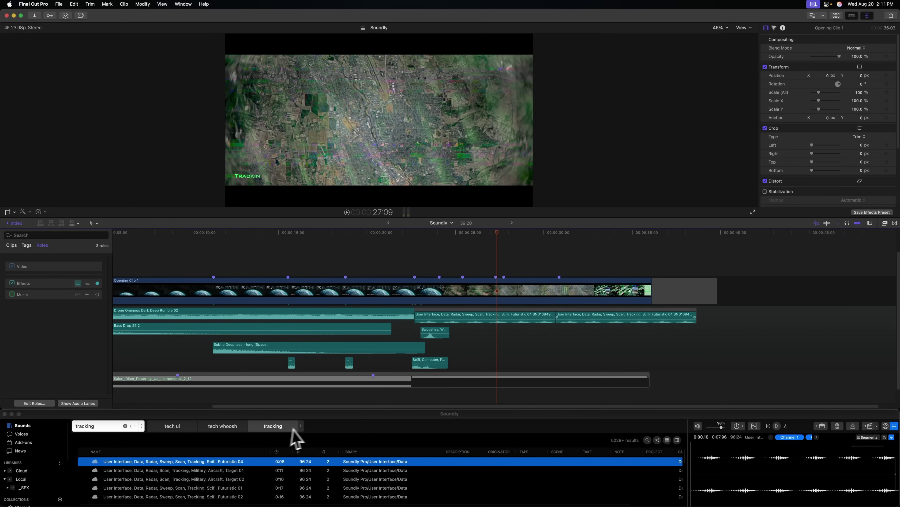
- Search 'glitches' in a new tab, preview Glitches_5 through Glitches_38_1, and sort by duration, reversed
{"action": "left_click", "coordinate": [301, 426]}
{"action": "left_click", "coordinate": [84, 427]}
{"action": "type", "text": "glitches"}
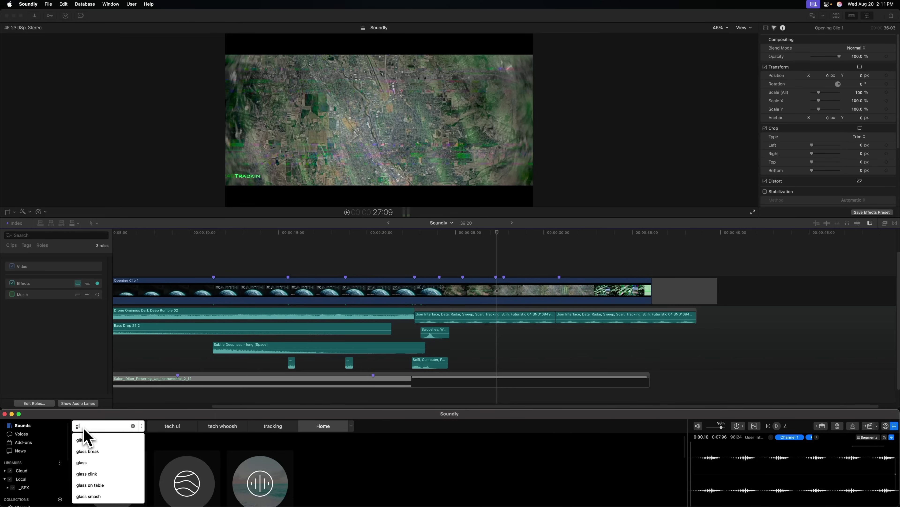
{"action": "key", "text": "Return"}
{"action": "left_click", "coordinate": [135, 470]}
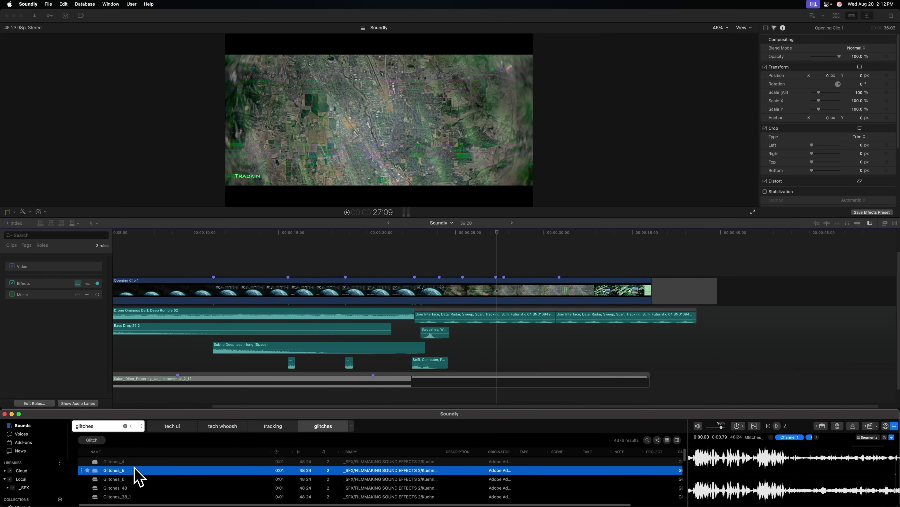
{"action": "key", "text": "Down"}
{"action": "key", "text": "Down"}
{"action": "key", "text": "Down"}
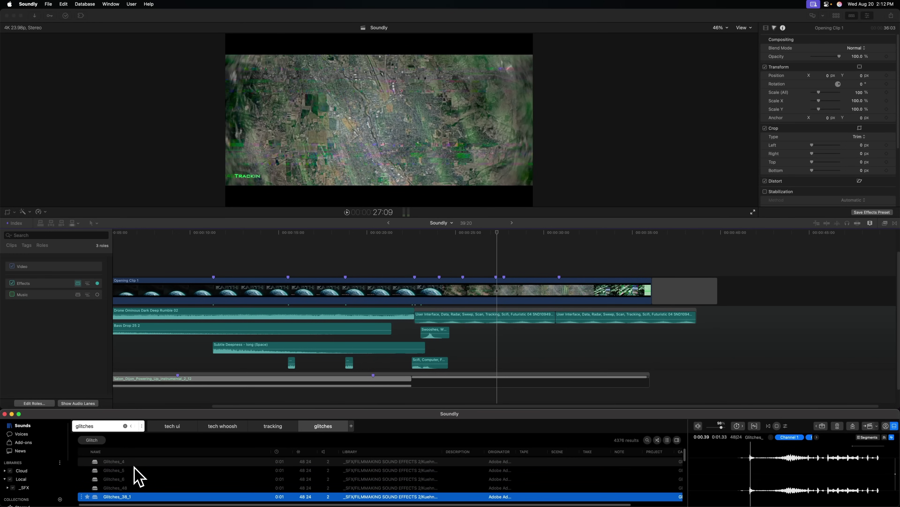
{"action": "key", "text": "Down"}
{"action": "key", "text": "Down"}
{"action": "key", "text": "Down"}
{"action": "key", "text": "Down"}
{"action": "key", "text": "Down"}
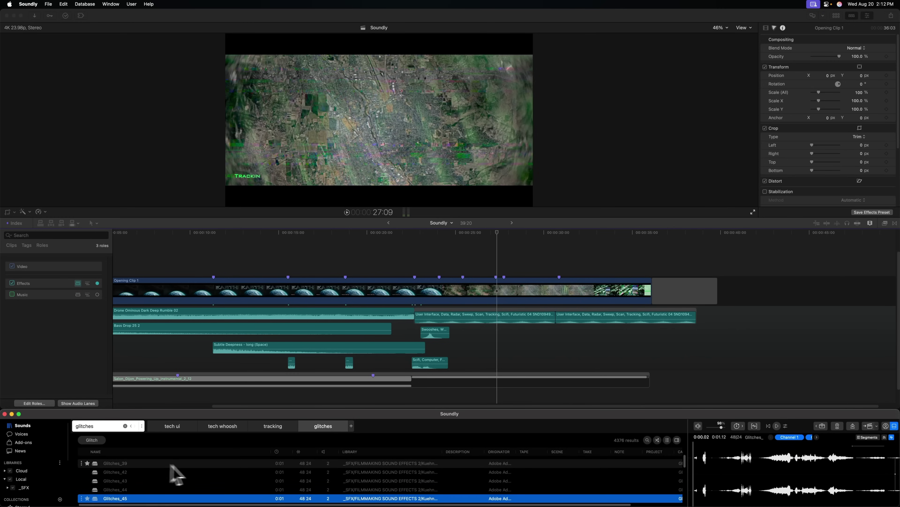
{"action": "left_click", "coordinate": [278, 453]}
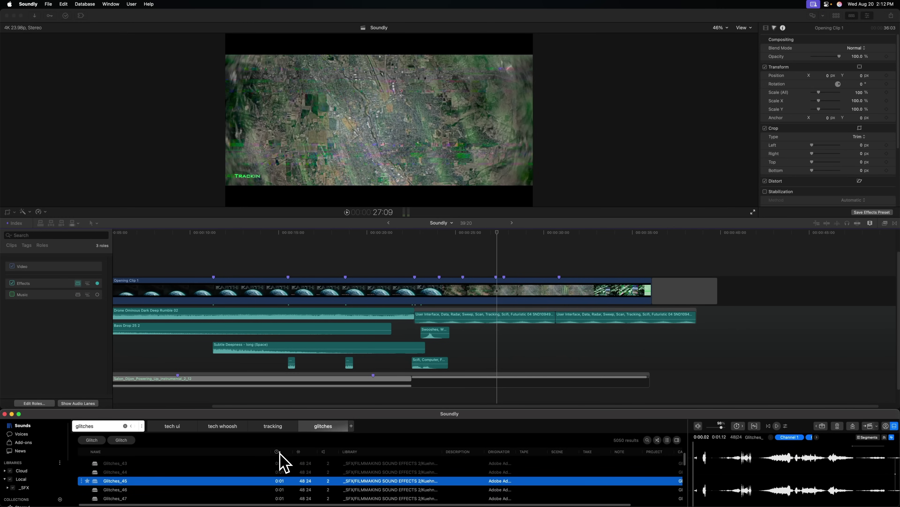
{"action": "left_click", "coordinate": [282, 452]}
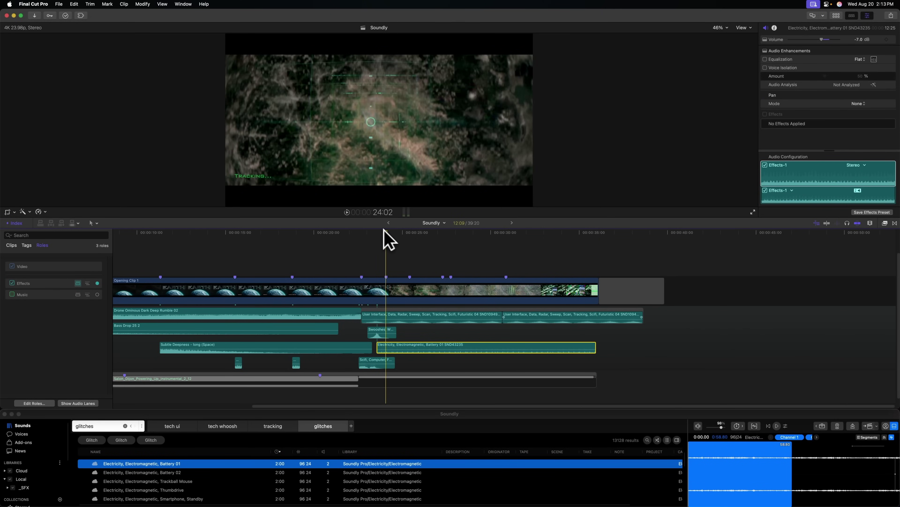
- Insert the Electric, Airy, Fast whoosh and a 1.15-second whoosh slice from the tech whoosh results
{"action": "left_click", "coordinate": [222, 426]}
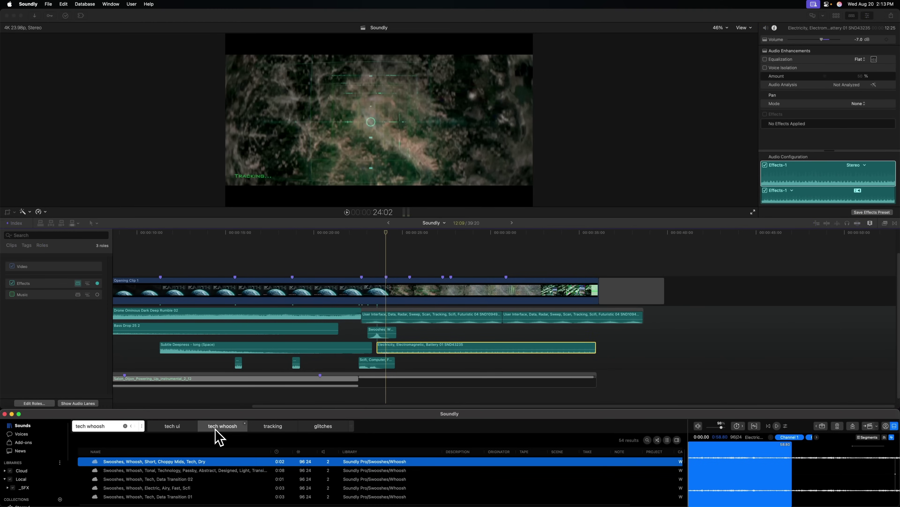
{"action": "left_click", "coordinate": [171, 479]}
{"action": "left_click", "coordinate": [169, 488]}
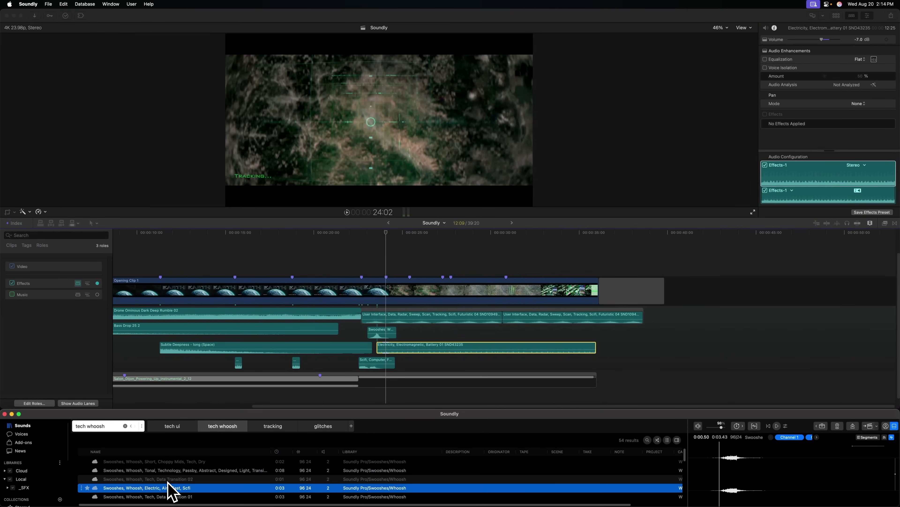
{"action": "key", "text": "Return"}
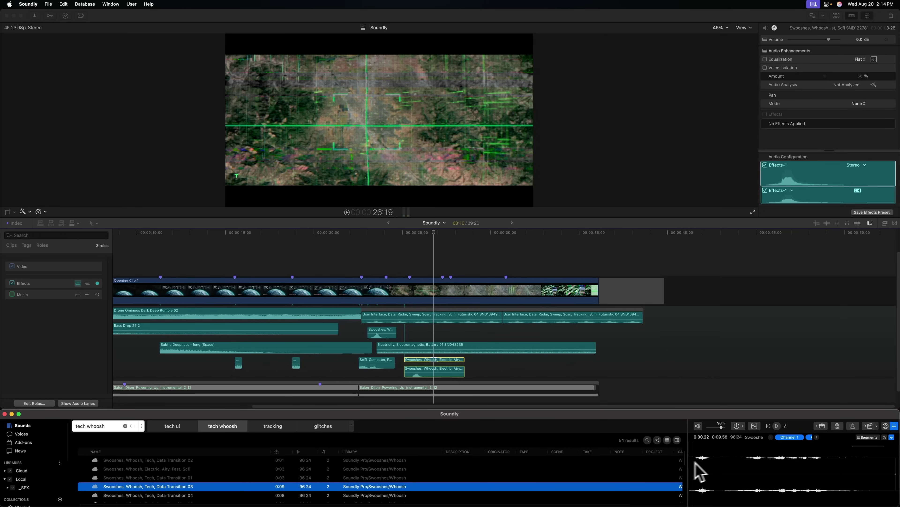
{"action": "left_click_drag", "start_coordinate": [718, 461], "coordinate": [694, 458]}
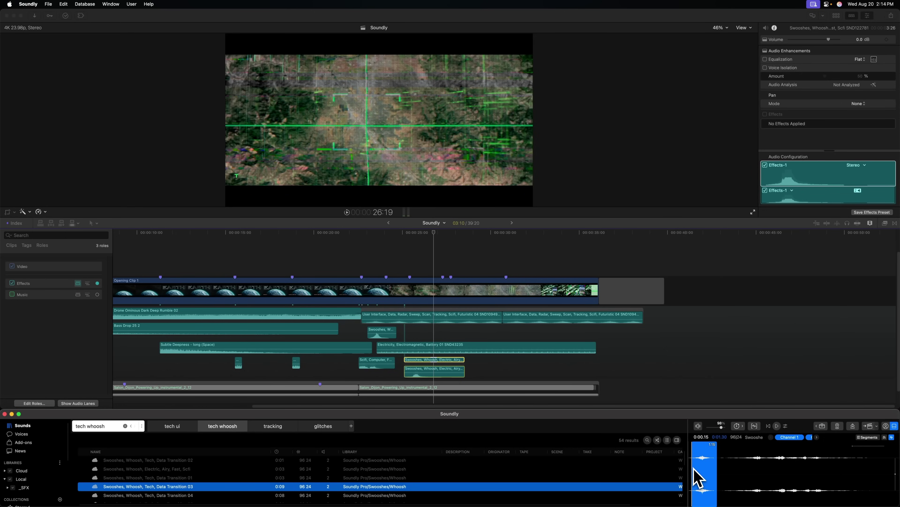
{"action": "key", "text": "s"}
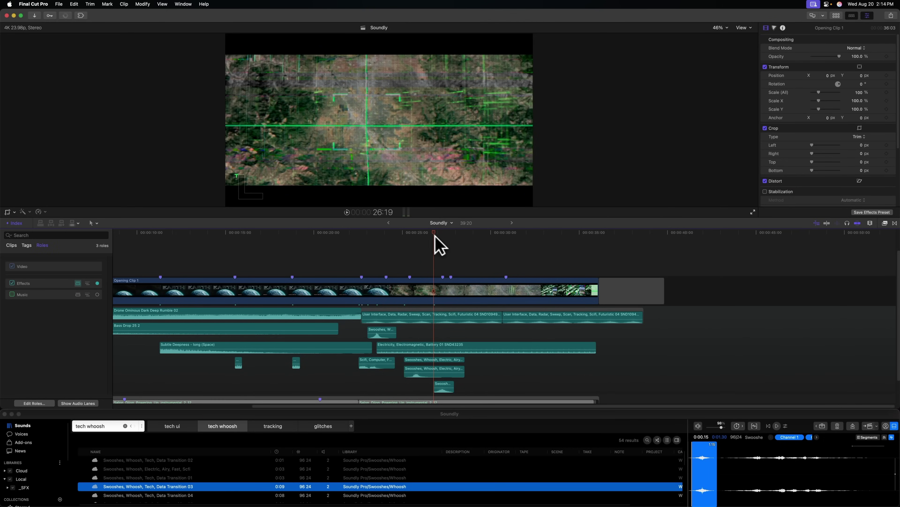
- Step to Data Transition 05, play the sequence from about 30:21, and select the Electric Airy clip
{"action": "scroll", "coordinate": [435, 362], "scroll_direction": "down", "scroll_amount": 2}
{"action": "key", "text": "Down"}
{"action": "key", "text": "Down"}
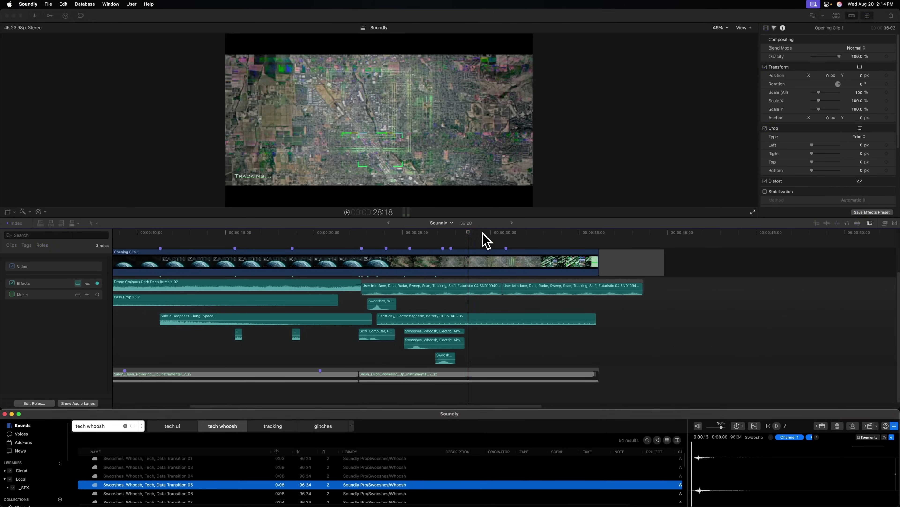
{"action": "left_click_drag", "start_coordinate": [483, 233], "coordinate": [505, 229]}
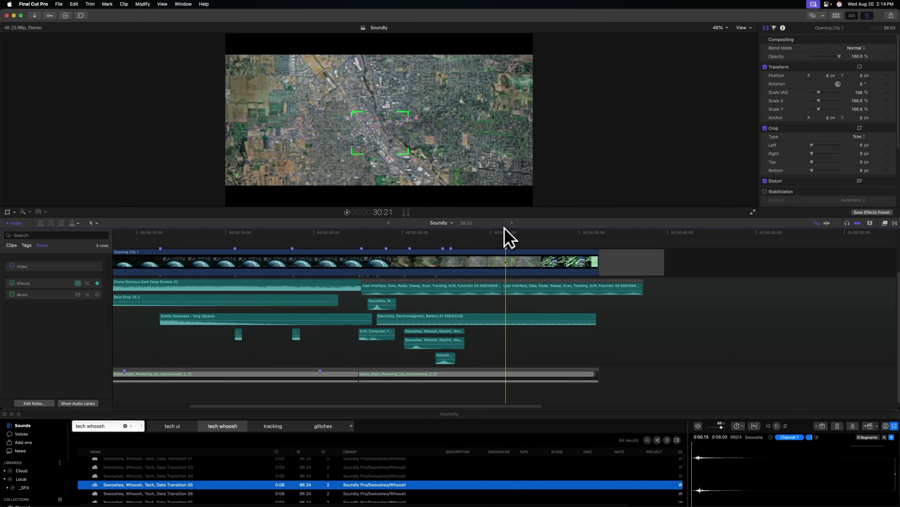
{"action": "key", "text": "space"}
{"action": "left_click", "coordinate": [528, 348]}
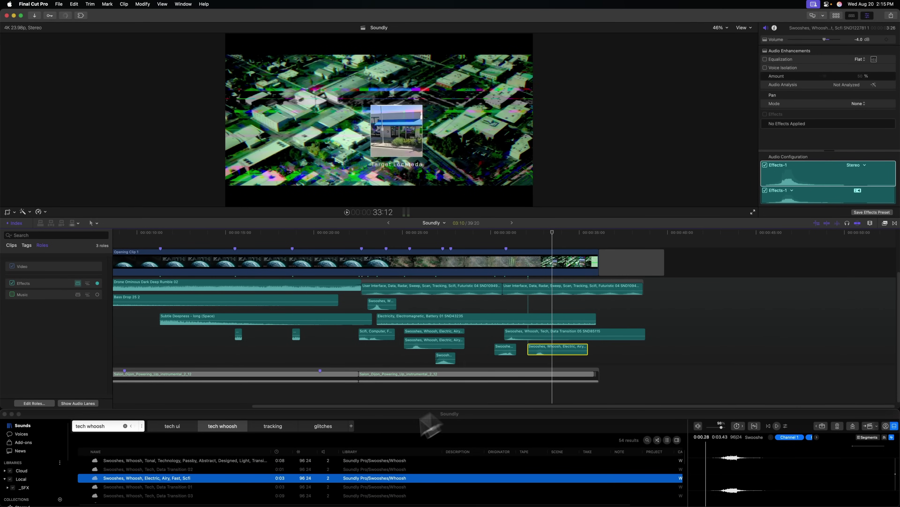
{"action": "left_click", "coordinate": [172, 478]}
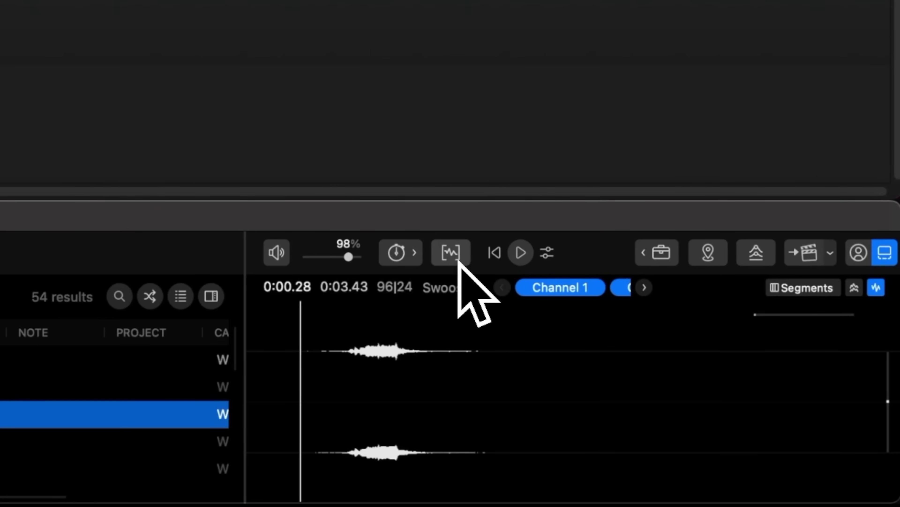
- Find sounds similar to the Electric Airy whoosh and place a Magic Spell slice on the timeline
{"action": "left_click", "coordinate": [456, 261]}
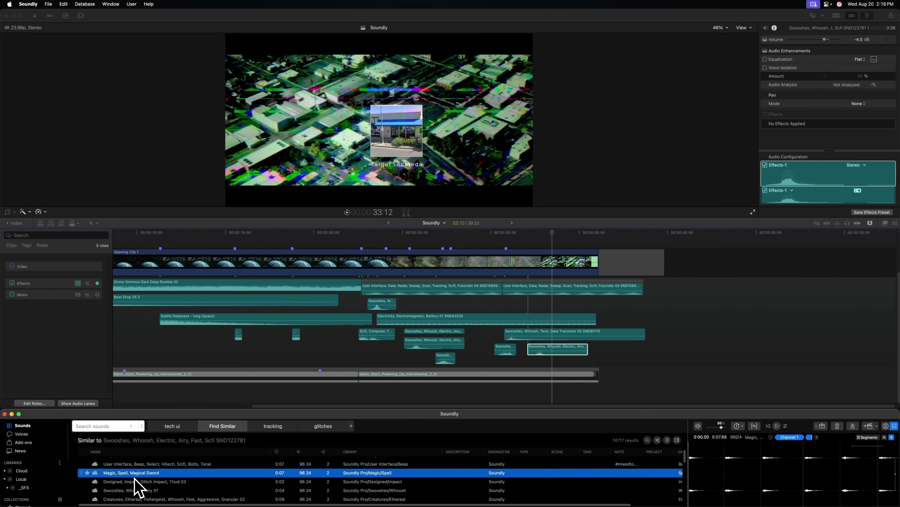
{"action": "left_click", "coordinate": [804, 468]}
{"action": "left_click_drag", "start_coordinate": [804, 475], "coordinate": [452, 372]}
- Audition the Swooshes, Whoosh, Airy 01 sound and add a slice of the interface glitch sound to the timeline
{"action": "left_click", "coordinate": [762, 479]}
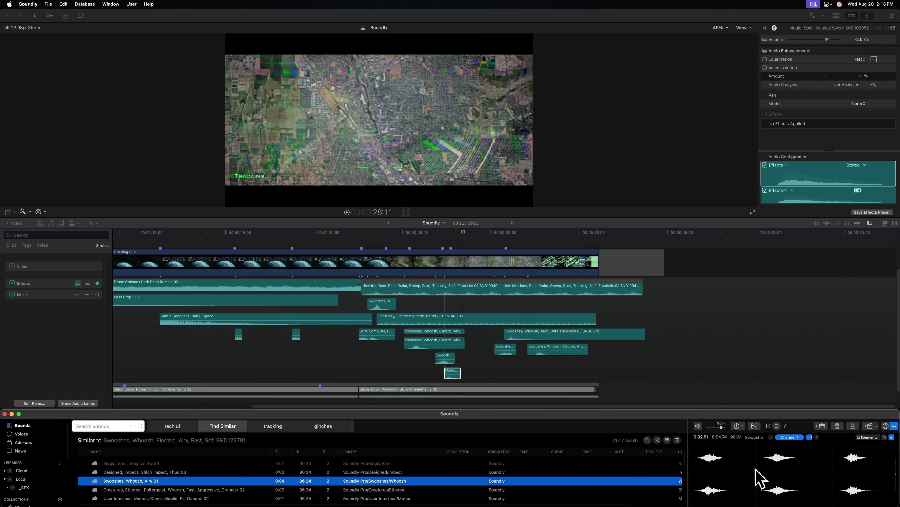
{"action": "left_click_drag", "start_coordinate": [756, 468], "coordinate": [811, 466]}
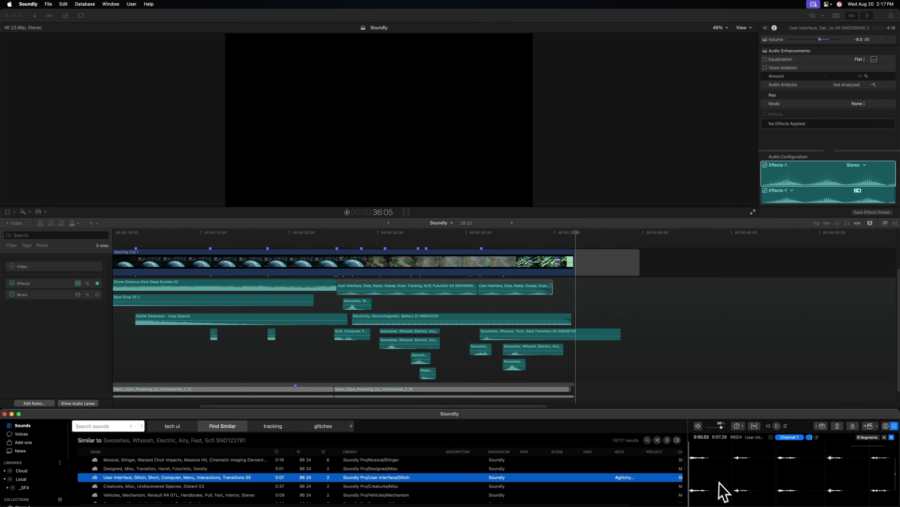
{"action": "left_click_drag", "start_coordinate": [713, 481], "coordinate": [492, 311]}
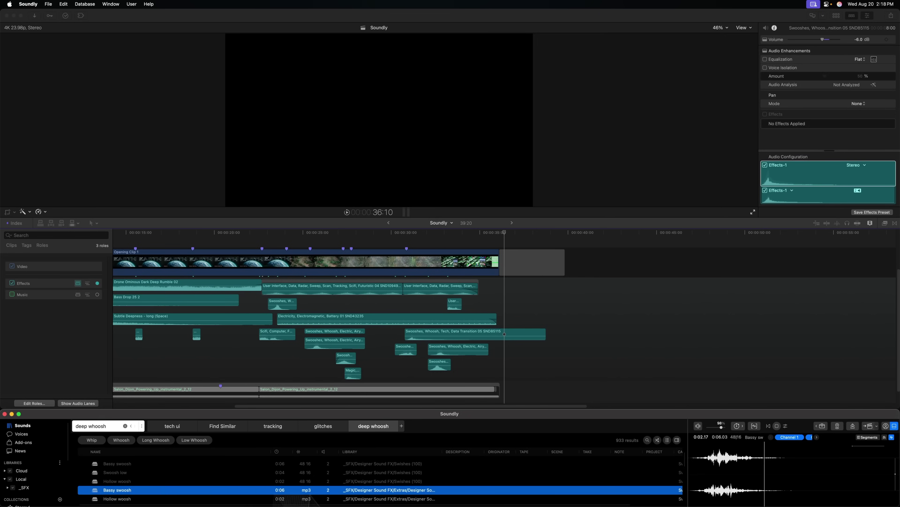
- Drag the opening span of the Bassy swoosh to the timeline, then search the library for 'tech impact'
{"action": "left_click_drag", "start_coordinate": [830, 476], "coordinate": [464, 373]}
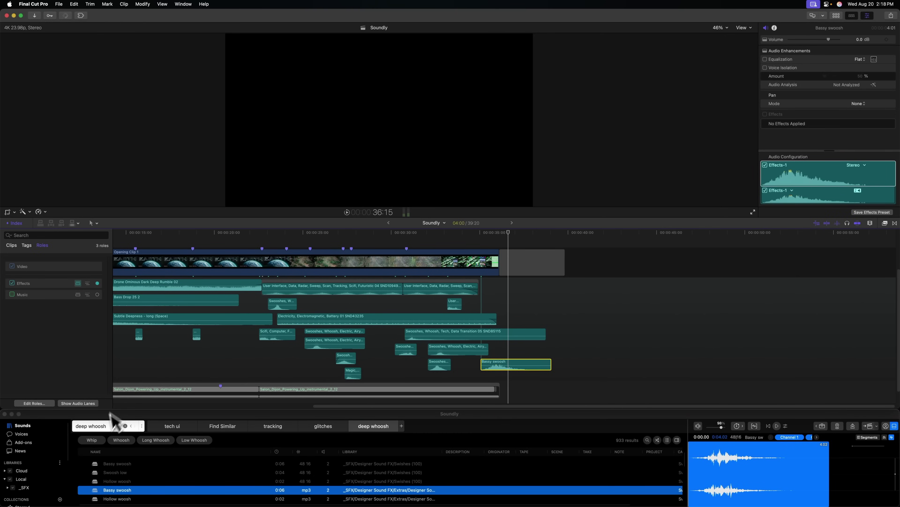
{"action": "left_click", "coordinate": [102, 429]}
{"action": "type", "text": "tech impact"}
{"action": "key", "text": "Return"}
- Audition the Glitch Fx (42), Glitch Fx (1) and Glitch Fx (3) results
{"action": "left_click", "coordinate": [141, 488]}
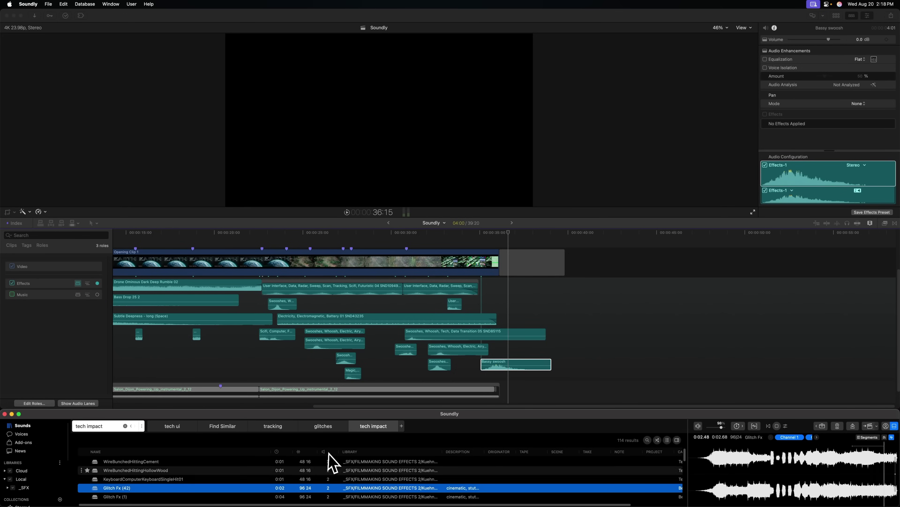
{"action": "left_click", "coordinate": [141, 497]}
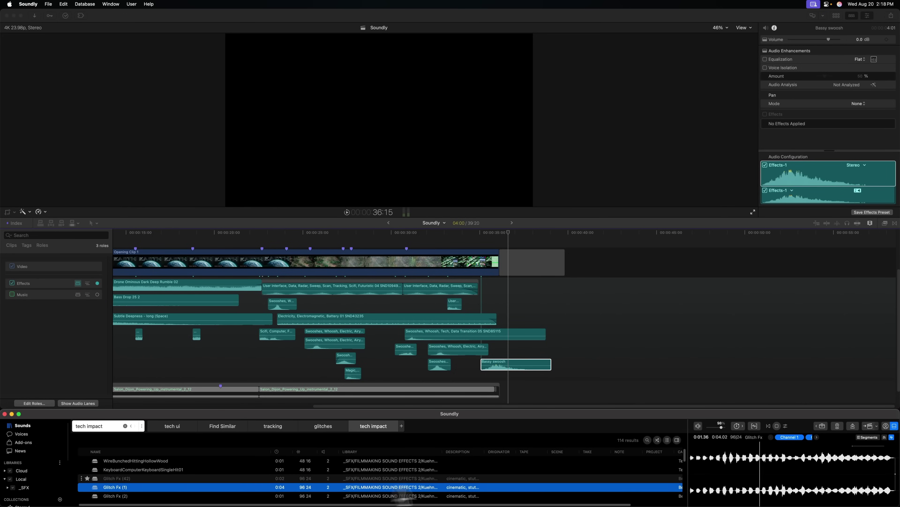
{"action": "scroll", "coordinate": [254, 477], "scroll_direction": "down", "scroll_amount": 1}
{"action": "scroll", "coordinate": [214, 472], "scroll_direction": "down", "scroll_amount": 1}
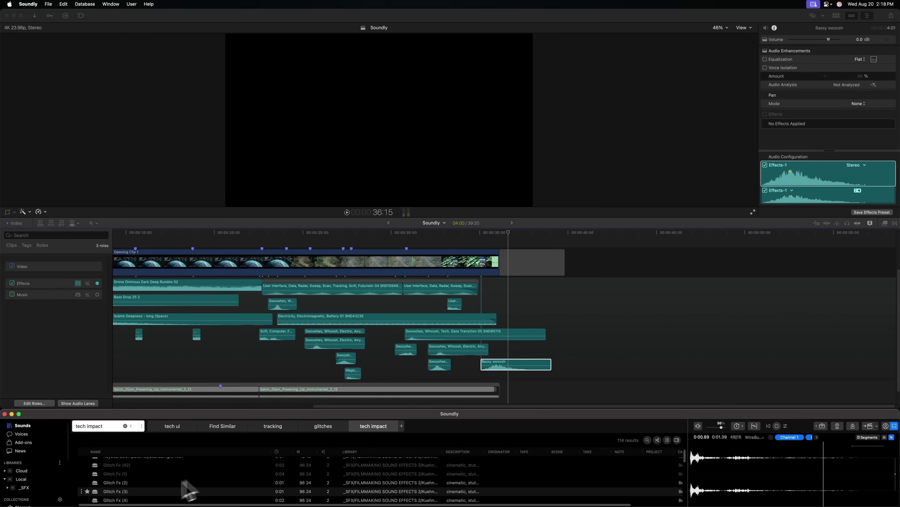
{"action": "left_click", "coordinate": [141, 496]}
{"action": "scroll", "coordinate": [143, 497], "scroll_direction": "down", "scroll_amount": 3}
{"action": "scroll", "coordinate": [144, 496], "scroll_direction": "down", "scroll_amount": 4}
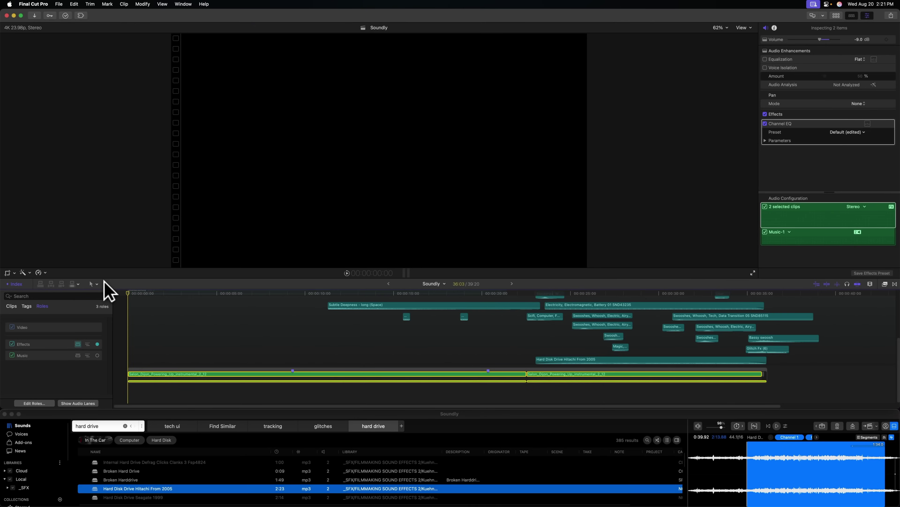
- Play the sequence from the start to review the added sounds
{"action": "key", "text": "space"}
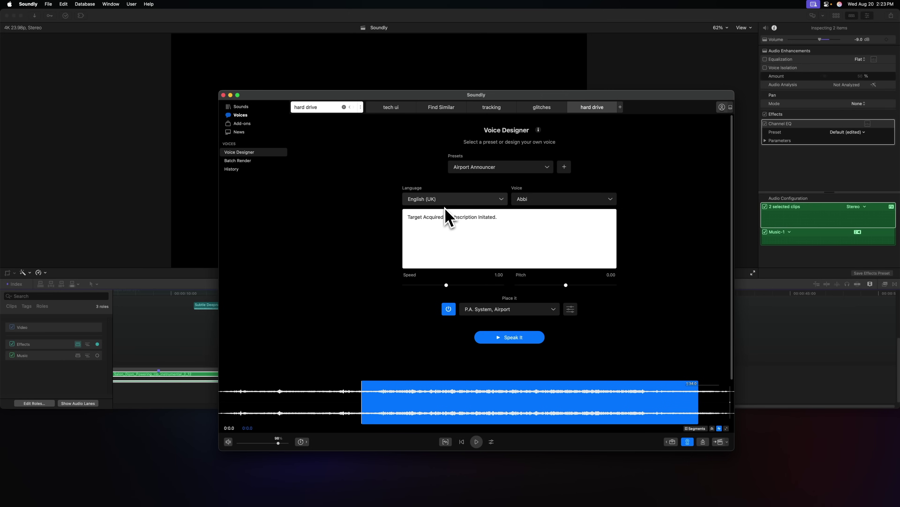
- Keep the Abbi voice and change the announcement's placement to Phone, On Loudspeaker
{"action": "left_click", "coordinate": [521, 200]}
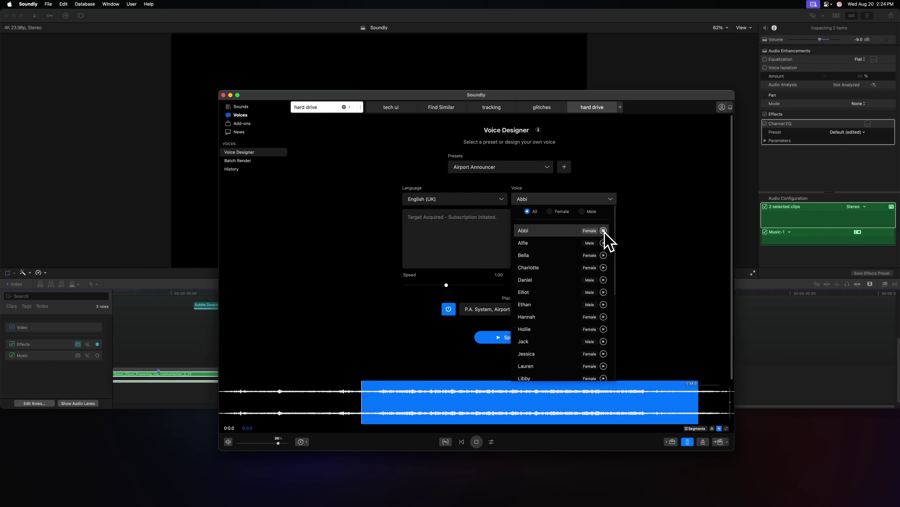
{"action": "left_click", "coordinate": [633, 231]}
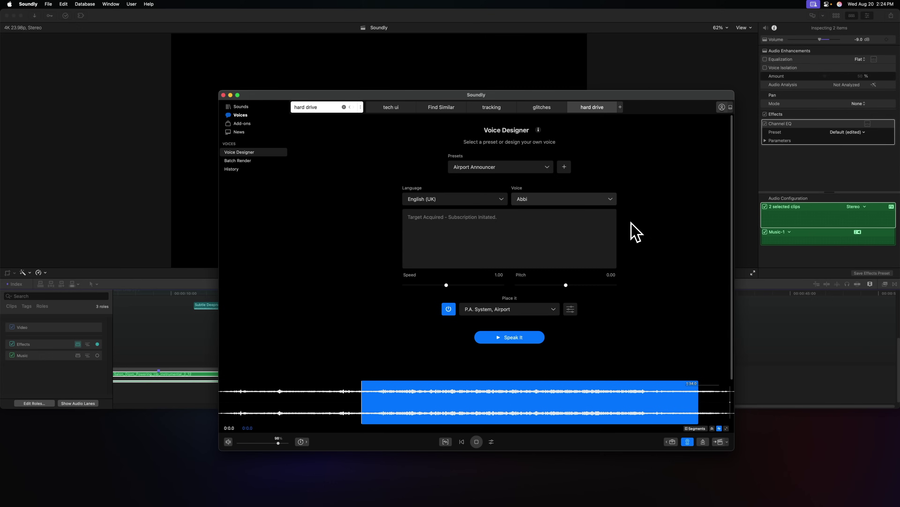
{"action": "left_click", "coordinate": [541, 231]}
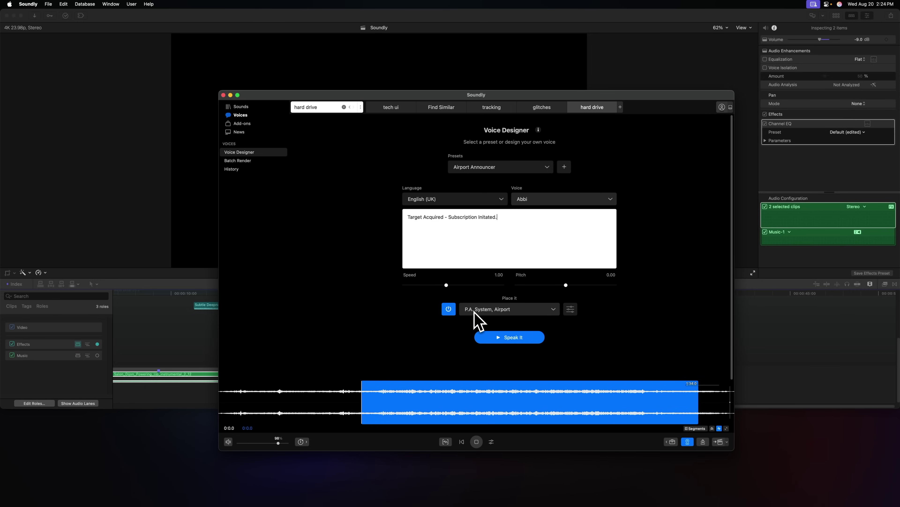
{"action": "left_click", "coordinate": [495, 312]}
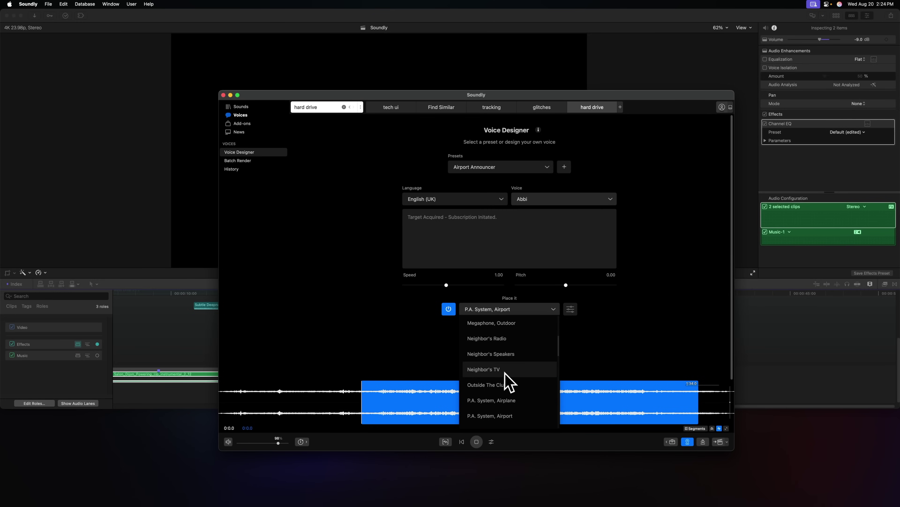
{"action": "scroll", "coordinate": [510, 378], "scroll_direction": "down", "scroll_amount": 5}
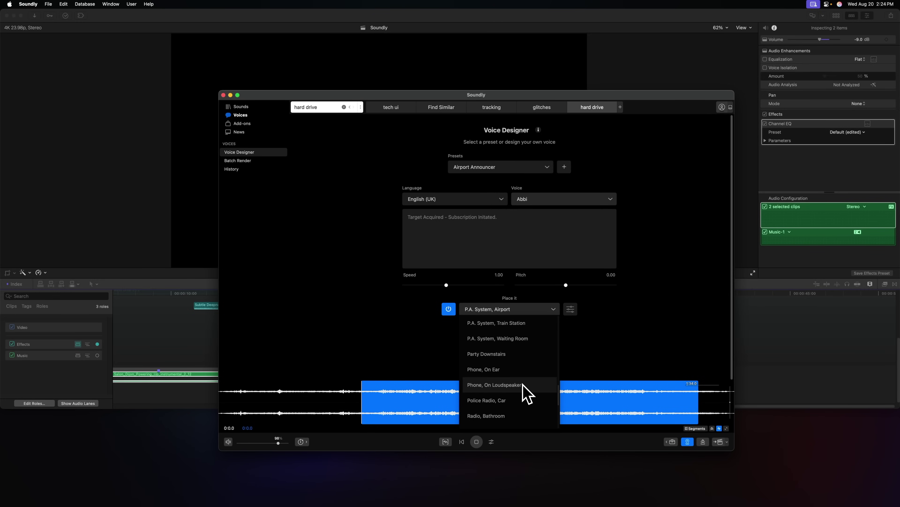
{"action": "left_click", "coordinate": [523, 389]}
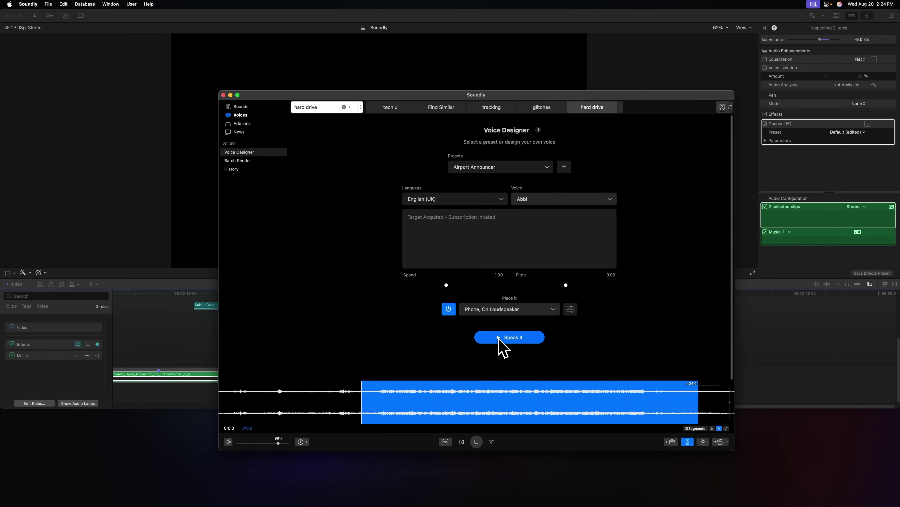
- Render the announcement, fix the text to 'Subscription Initiated', re-render, and send the 3.09-second clip to the timeline
{"action": "left_click", "coordinate": [500, 339]}
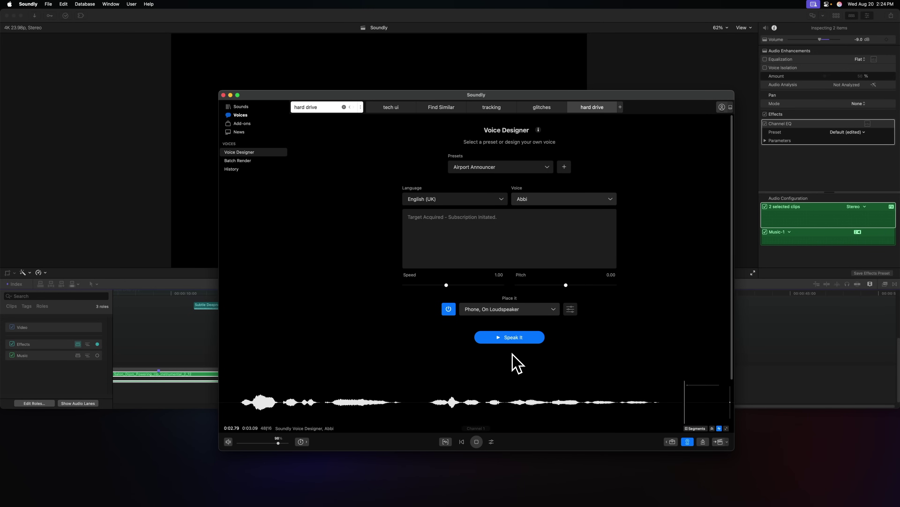
{"action": "left_click", "coordinate": [507, 267]}
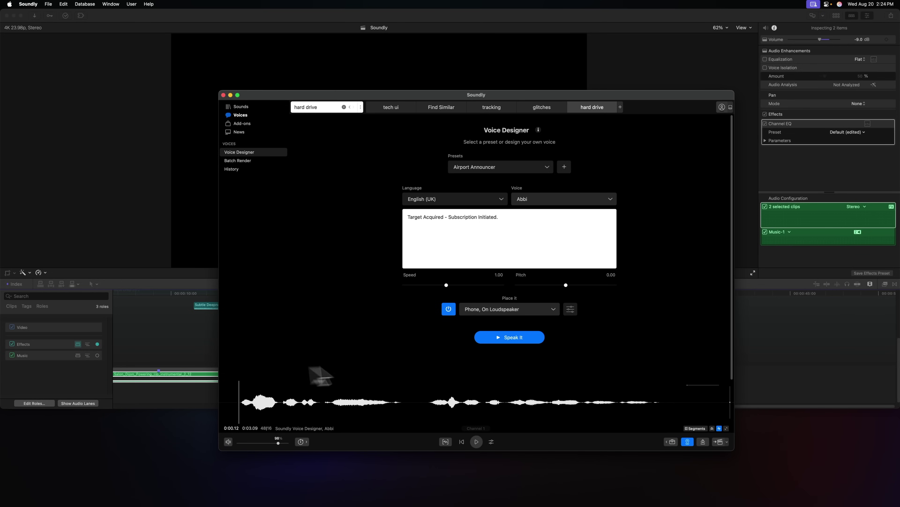
{"action": "left_click", "coordinate": [497, 339]}
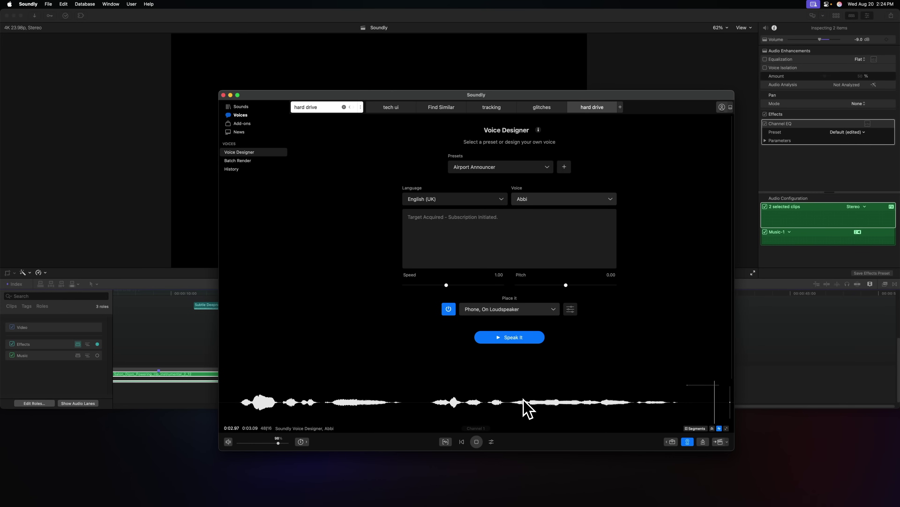
{"action": "left_click", "coordinate": [515, 419]}
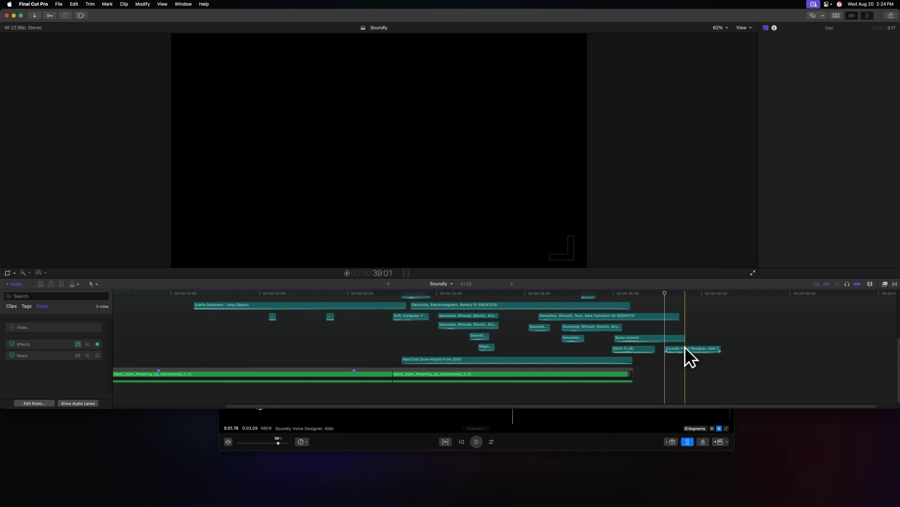
- Move the Abbi voice clip earlier under the hard-drive sound and play it back zoomed in
{"action": "left_click_drag", "start_coordinate": [688, 357], "coordinate": [599, 358]}
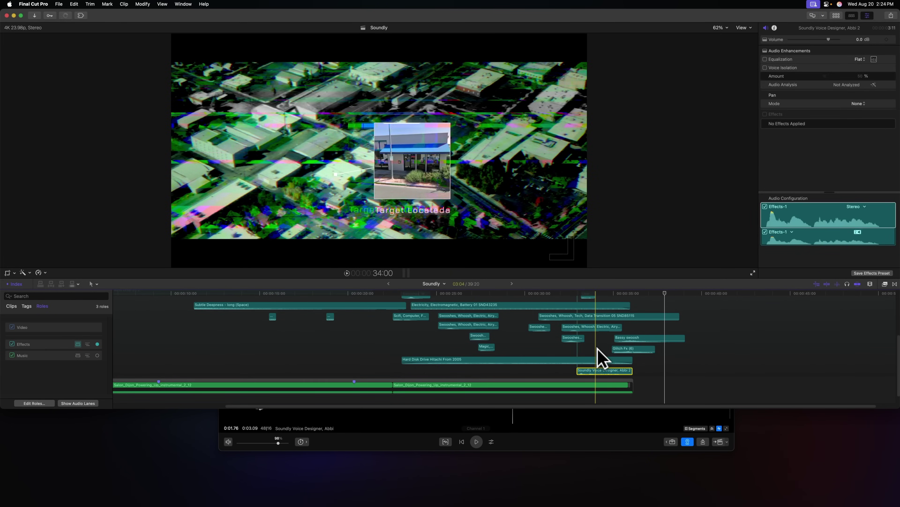
{"action": "key", "text": "super+equal"}
{"action": "key", "text": "super+equal"}
{"action": "key", "text": "shift+slash"}
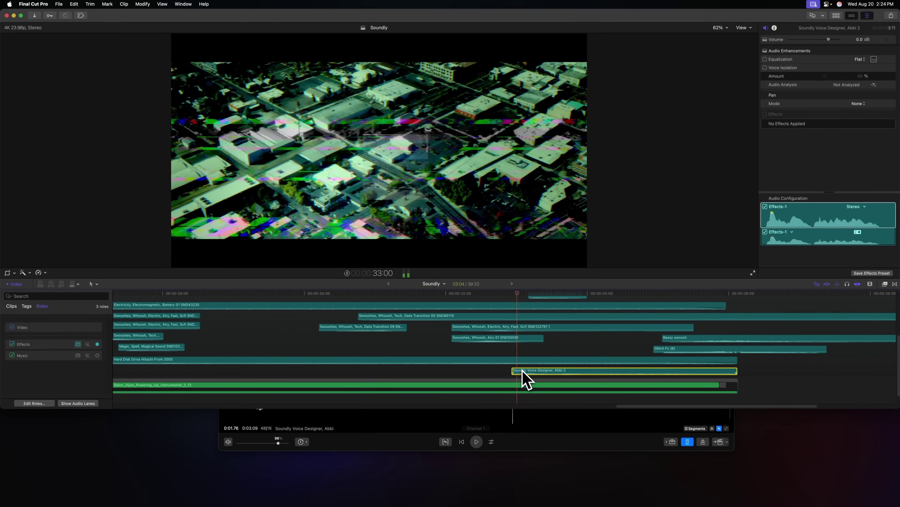